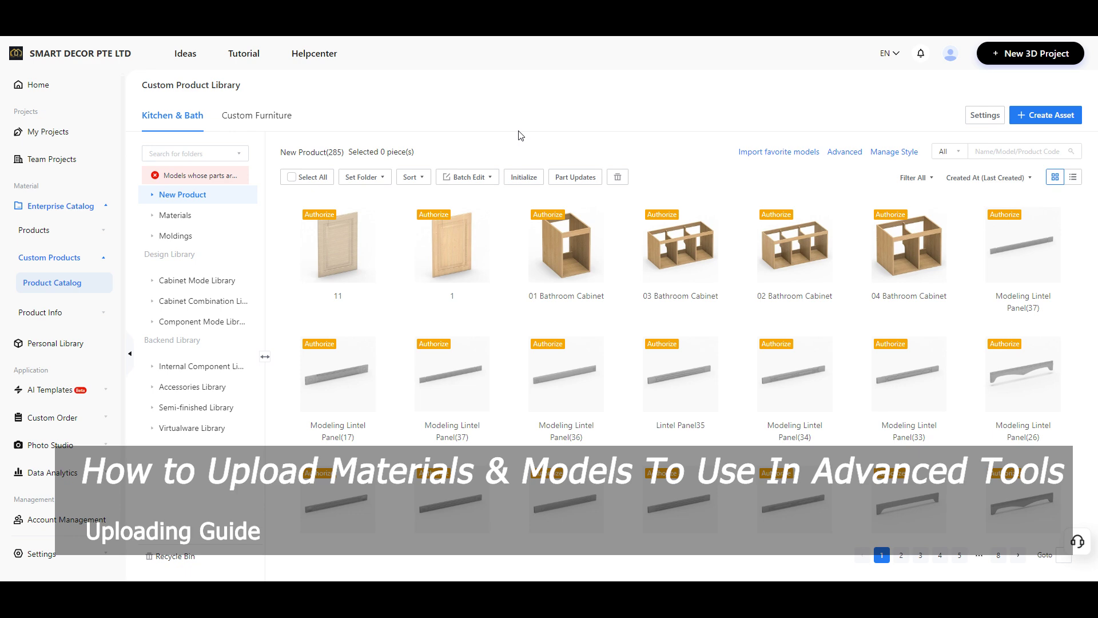
pyautogui.click(1045, 115)
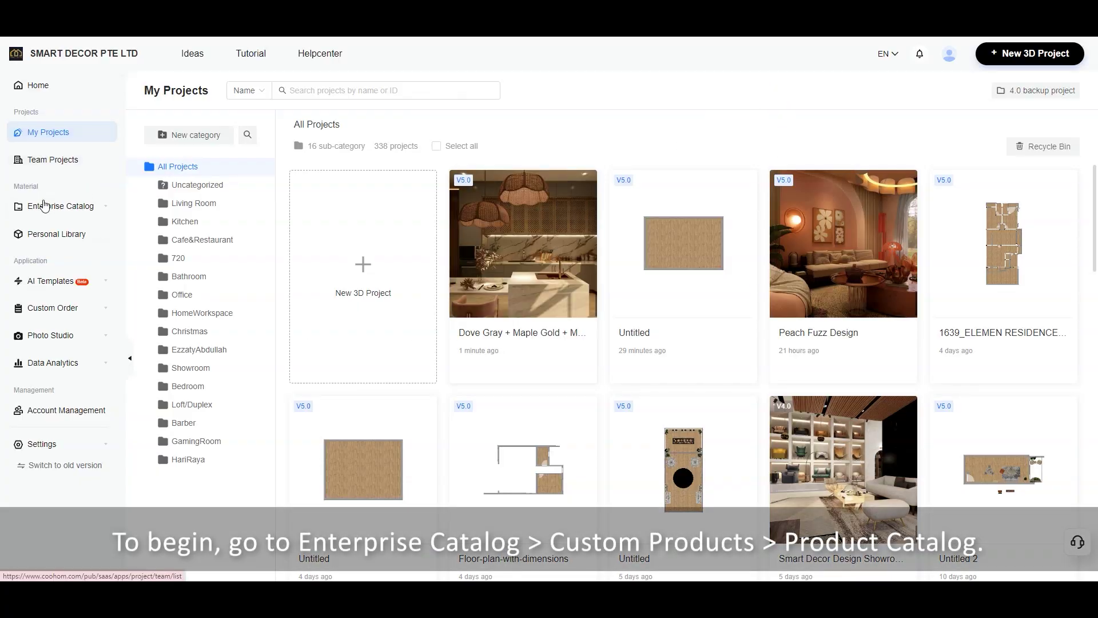
# - Open the enterprise Product Catalog for custom products and start creating a Kitchen & Bath asset of type Materials
pyautogui.click(65, 209)
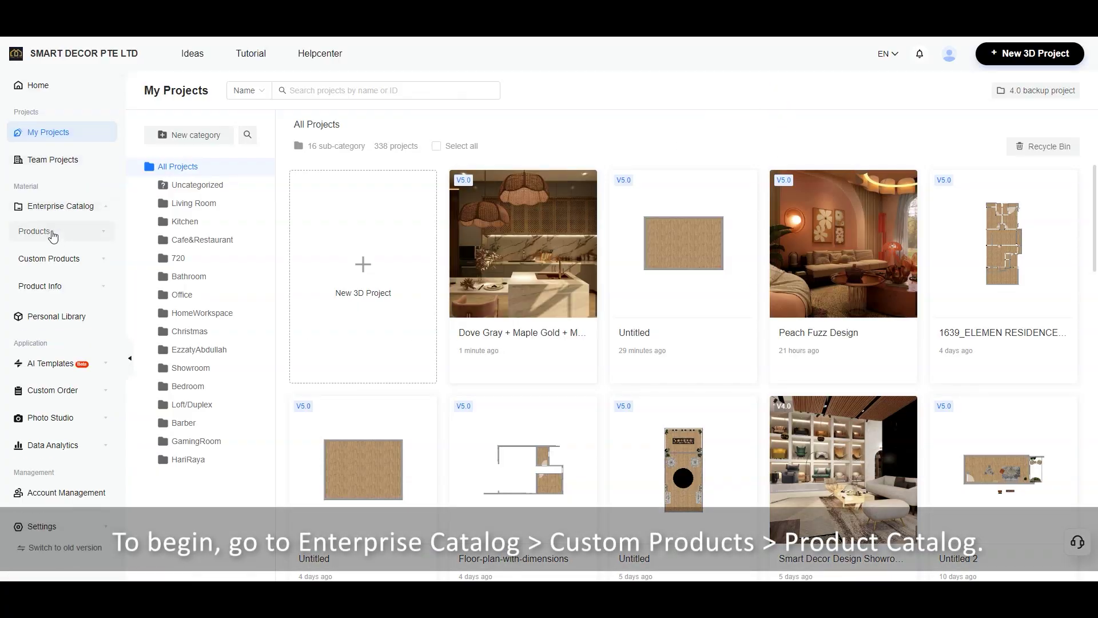
pyautogui.click(58, 262)
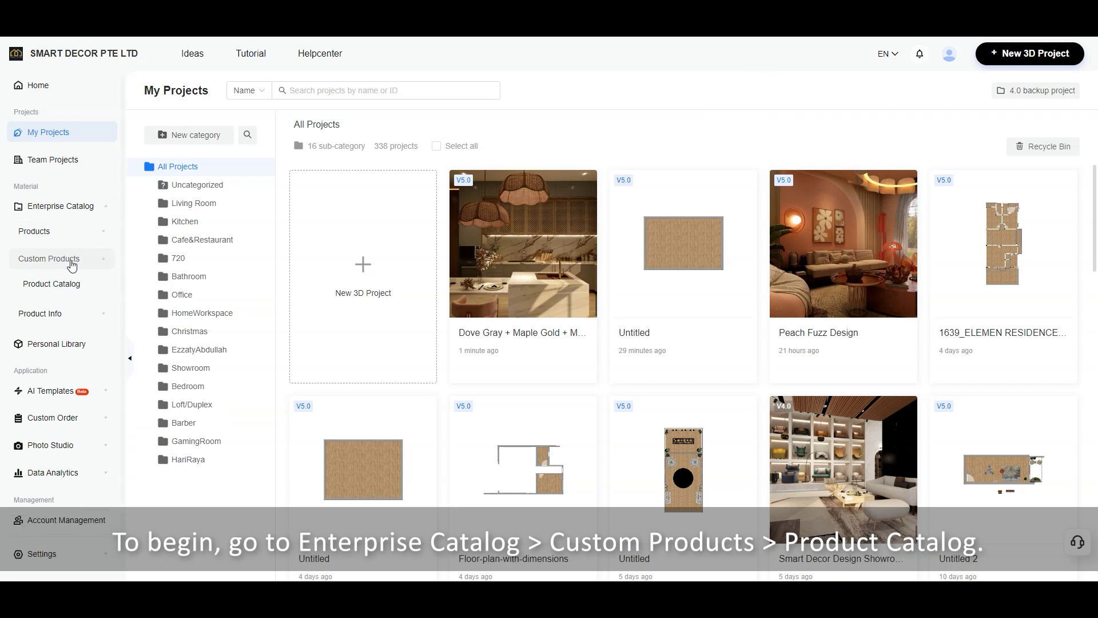
pyautogui.click(67, 284)
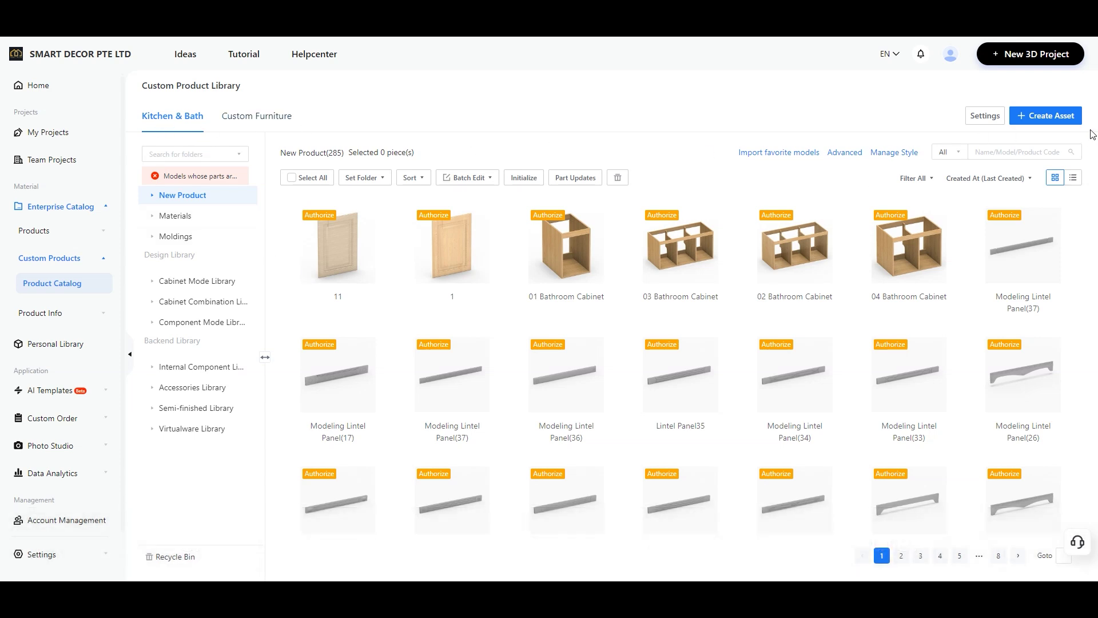
pyautogui.click(1045, 116)
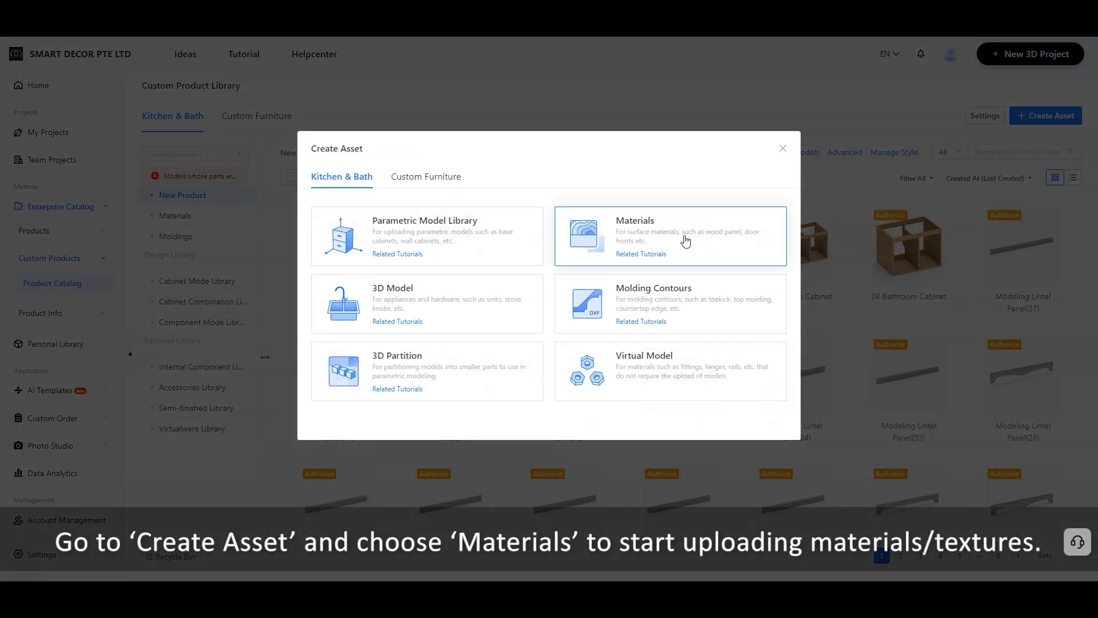
pyautogui.click(686, 241)
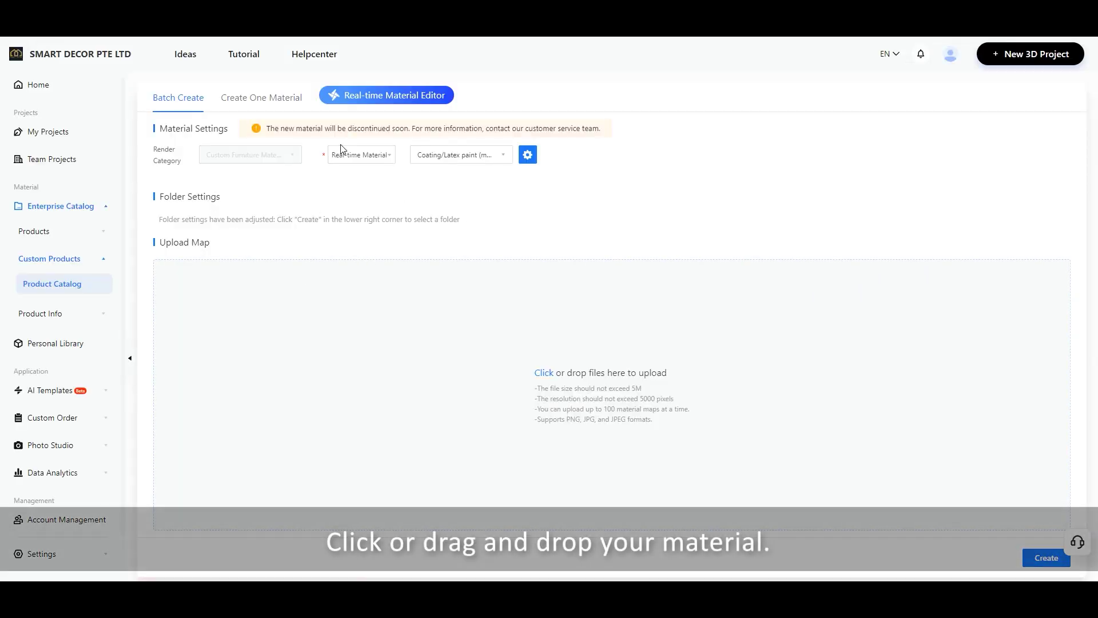
# - Upload the Formica 7921 Birch full sheet image as a material map with dimensions of 1000 × 1000 mm
pyautogui.click(711, 387)
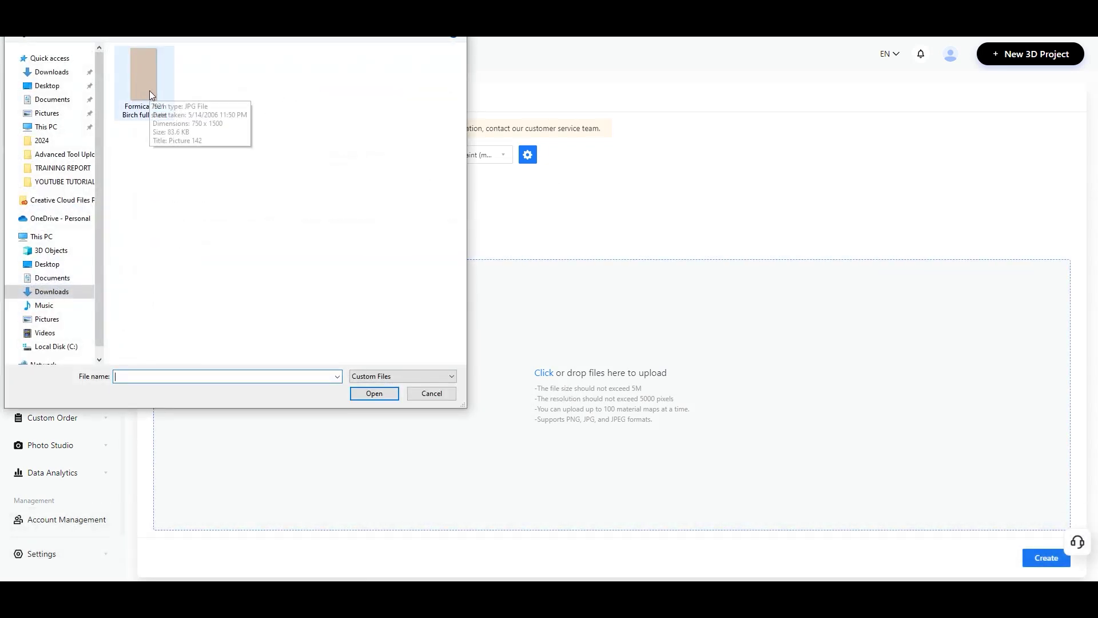
pyautogui.click(150, 87)
pyautogui.click(380, 396)
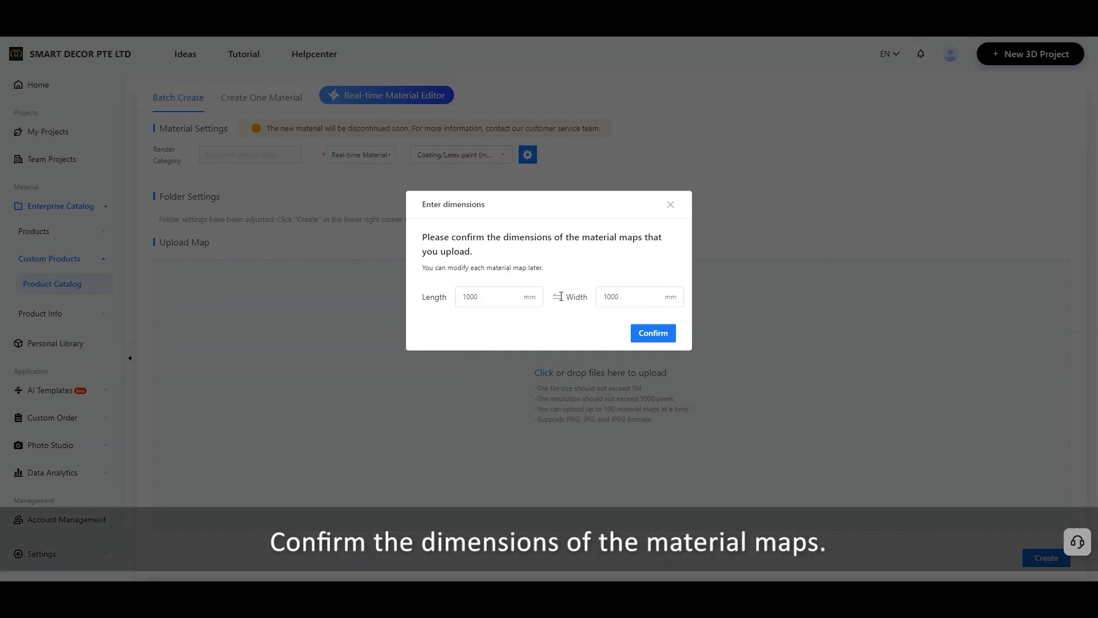
pyautogui.click(661, 337)
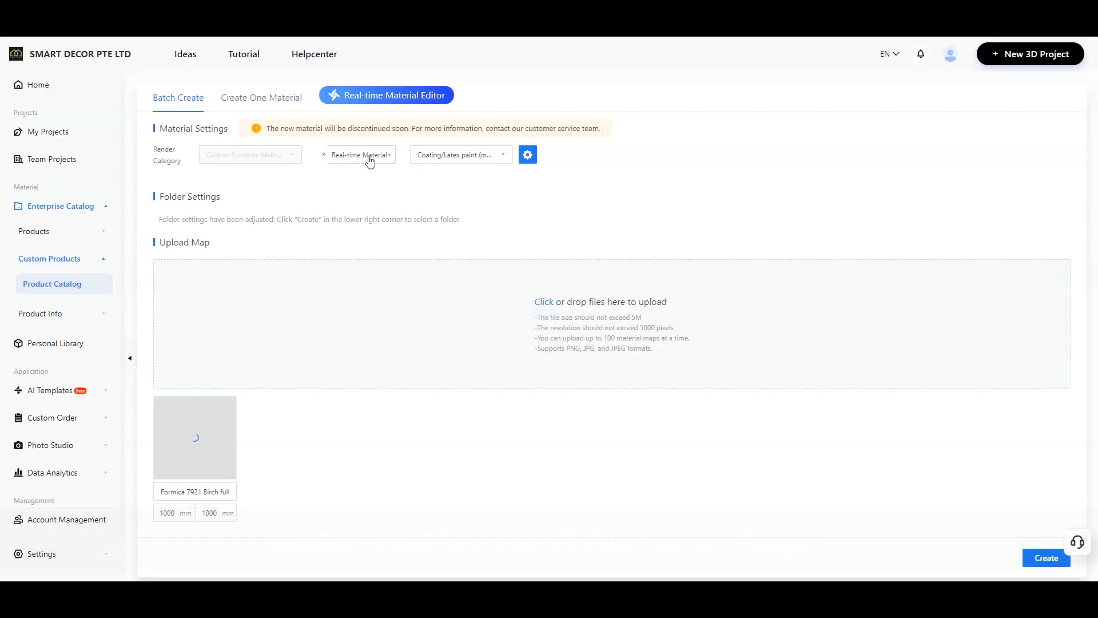
# - Set the real-time material's render category to Coating, Latex paint (matte)
pyautogui.click(471, 160)
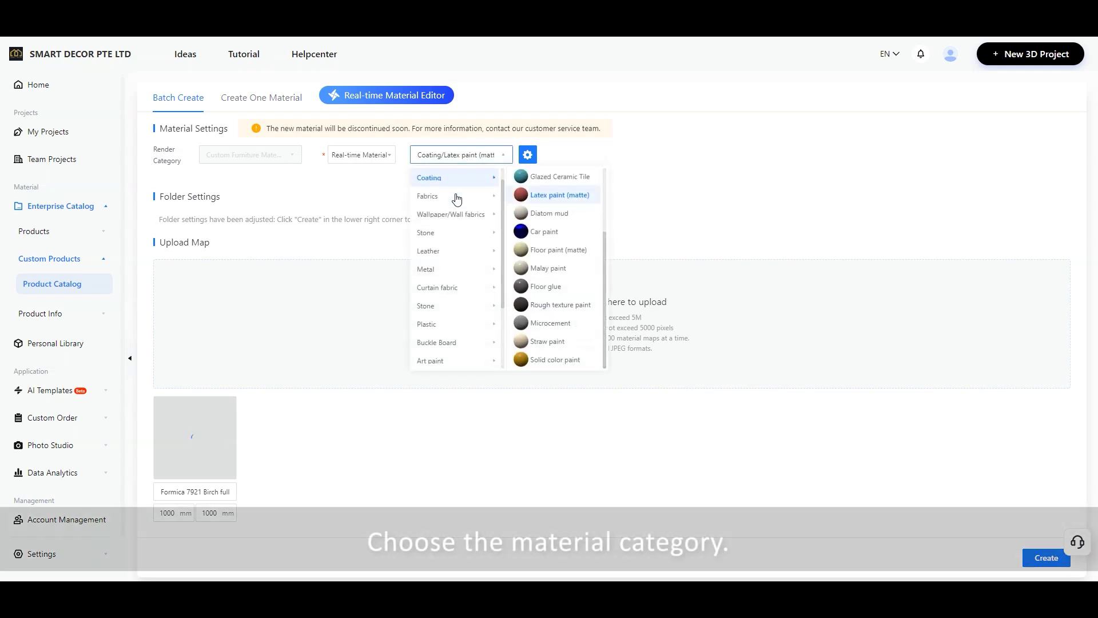
pyautogui.scroll(1, 454, 206)
pyautogui.click(435, 179)
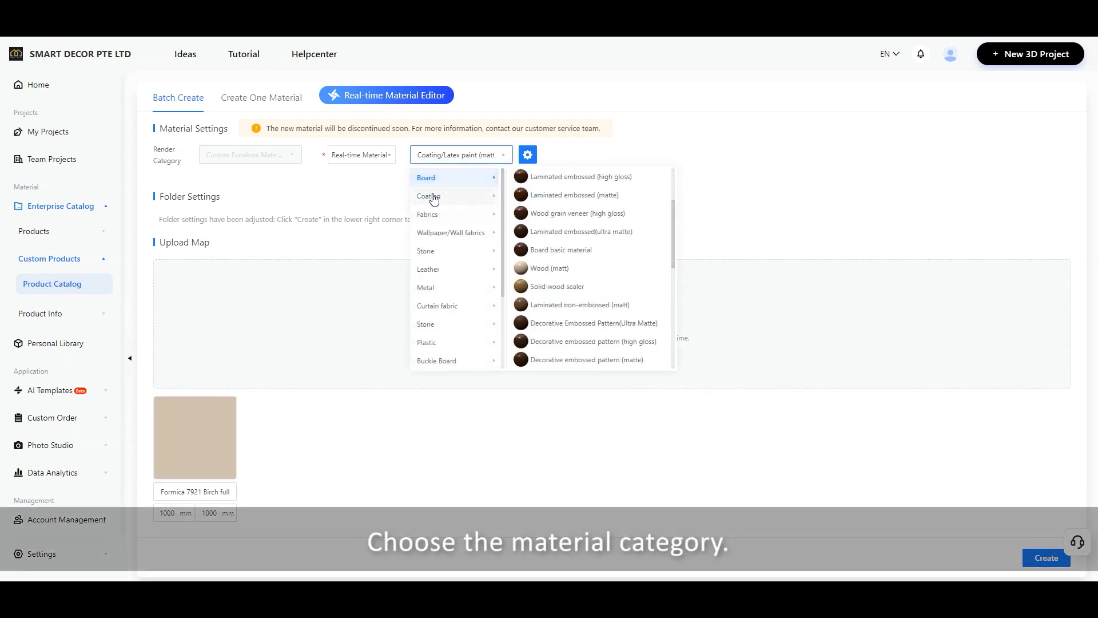
pyautogui.click(445, 203)
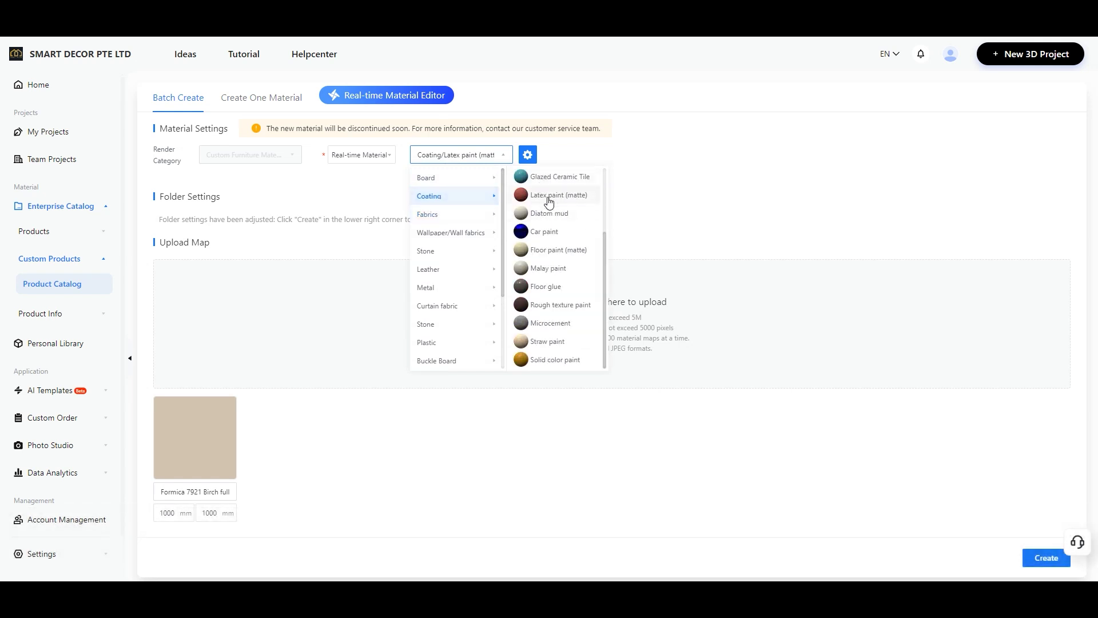
pyautogui.click(549, 200)
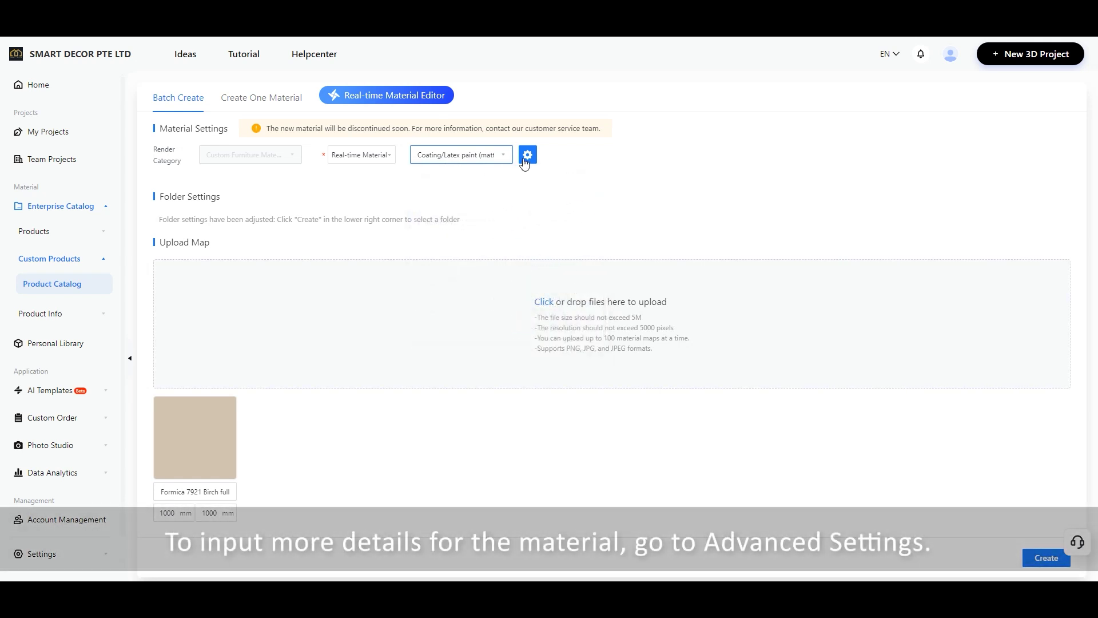
# - Open the material's advanced settings and set the reflection glossiness brightness to -100
pyautogui.click(528, 156)
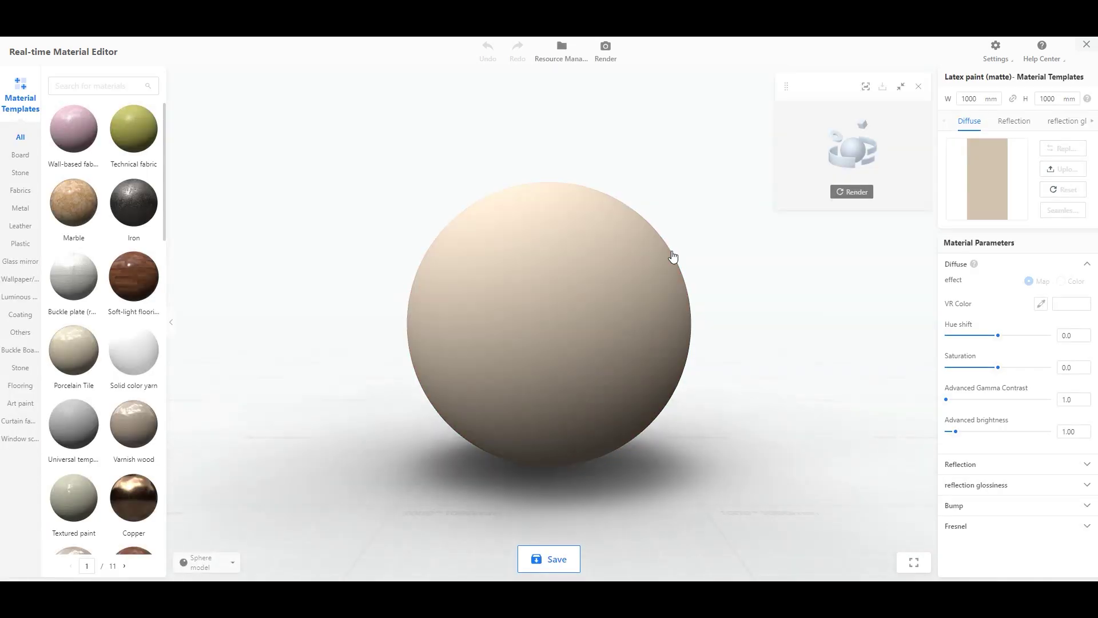
pyautogui.moveTo(648, 317); pyautogui.dragTo(594, 341)
pyautogui.scroll(3, 599, 326)
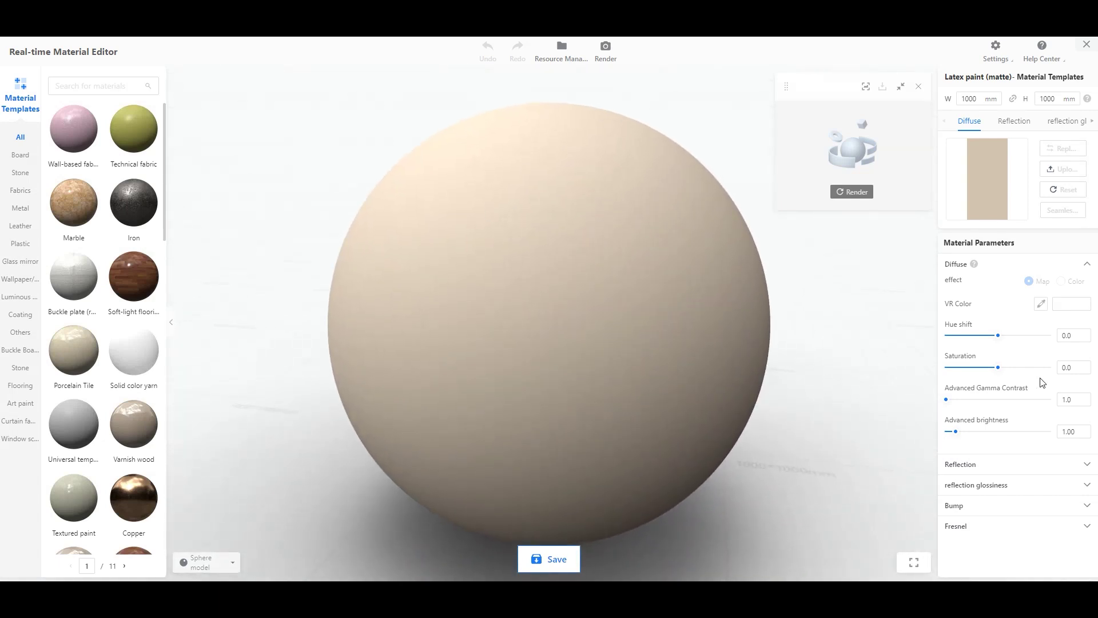
pyautogui.click(975, 491)
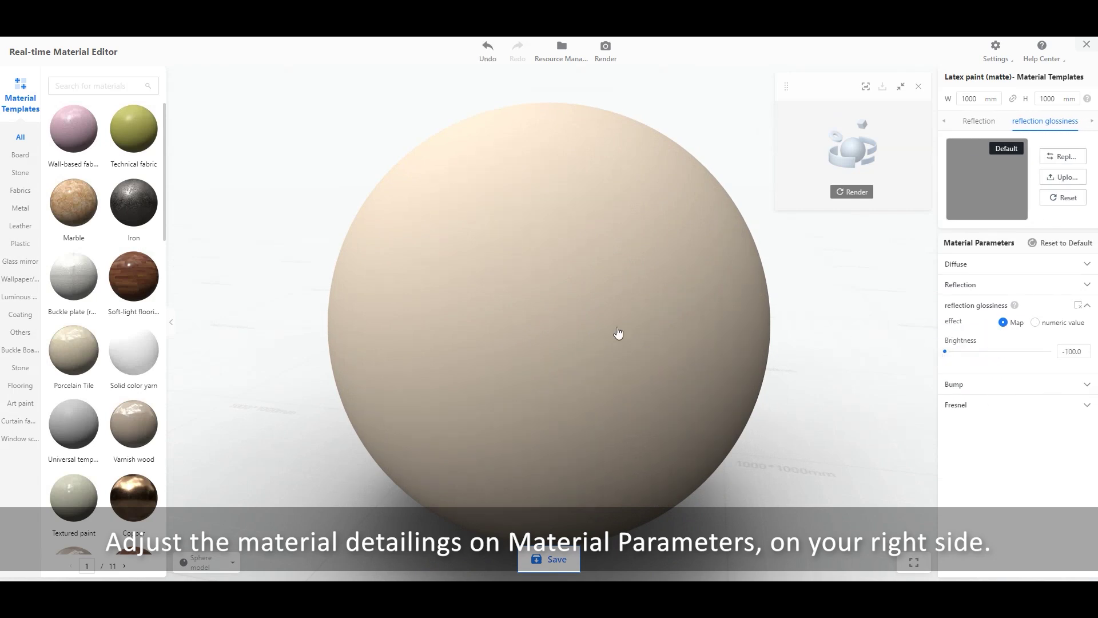
# - Set the reflection brightness to -100 and inspect the effect on the preview sphere
pyautogui.click(971, 286)
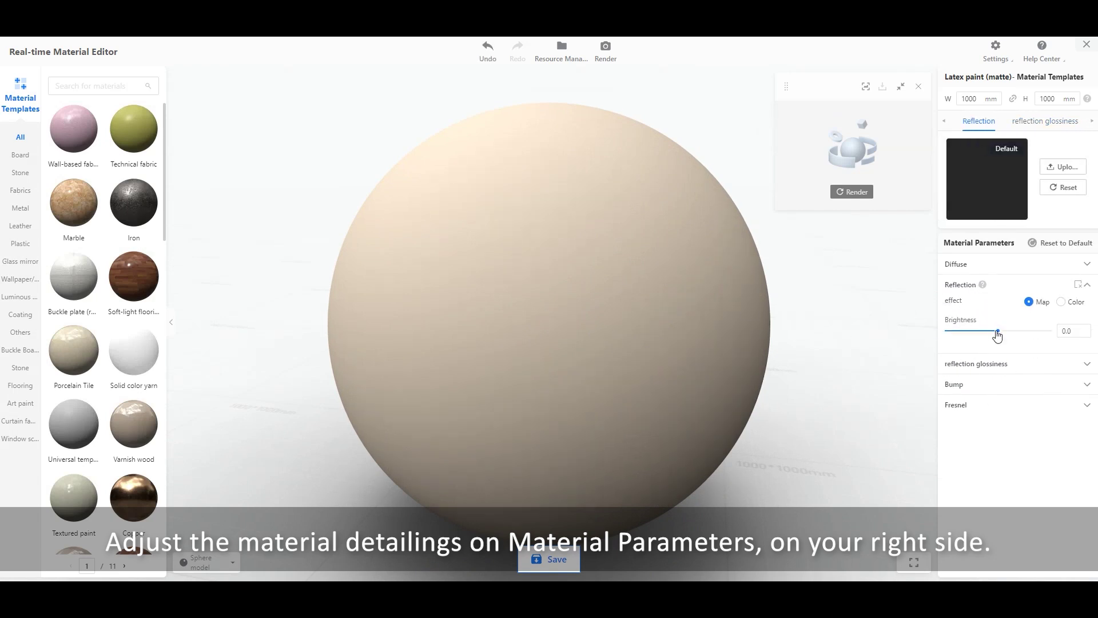
pyautogui.moveTo(647, 401); pyautogui.dragTo(709, 382)
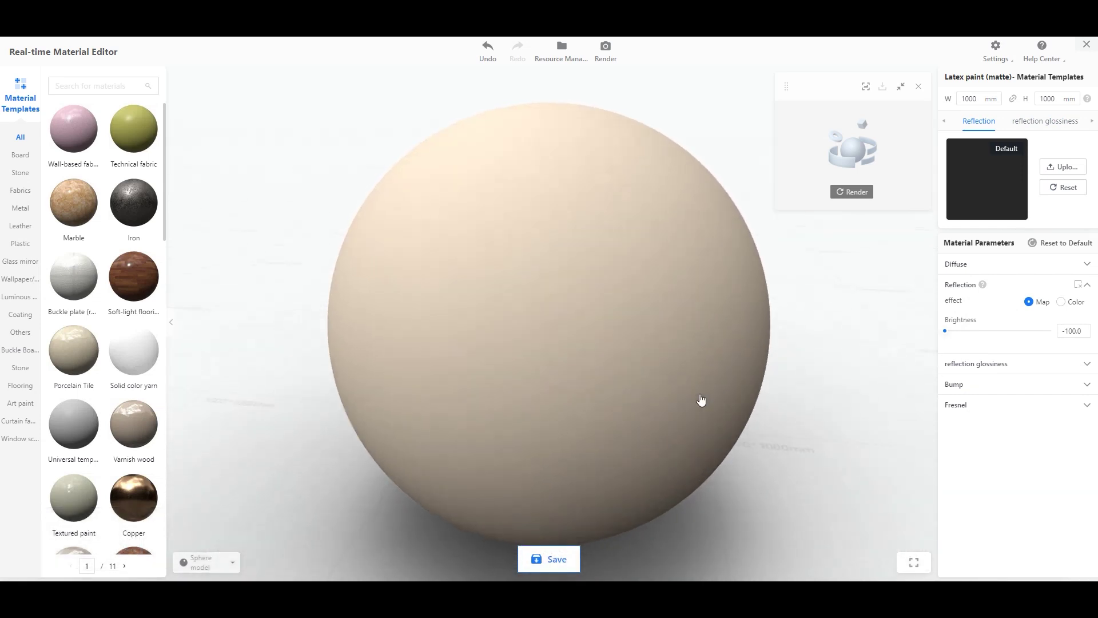
pyautogui.scroll(-3, 633, 326)
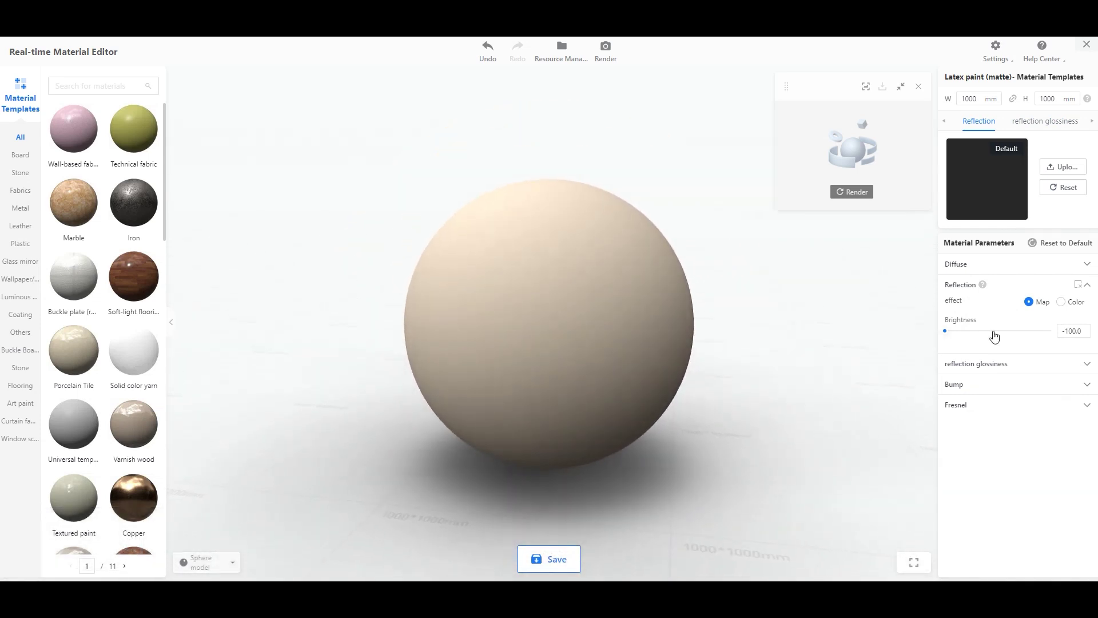
# - Try a diffuse hue shift of about -3.9 and return it to 0
pyautogui.click(986, 263)
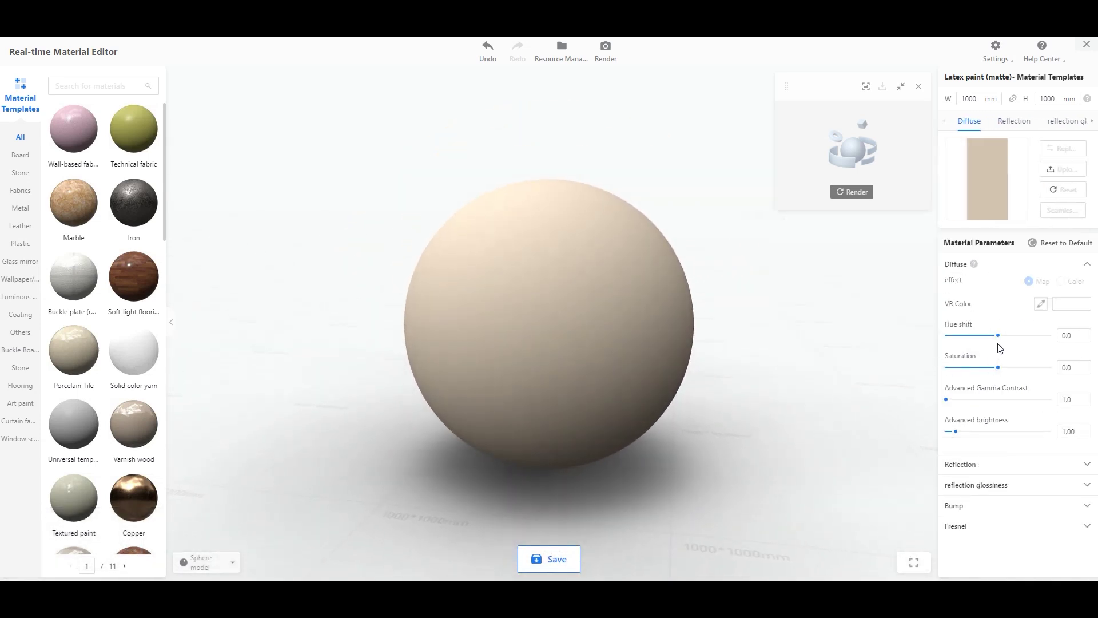
pyautogui.moveTo(1007, 339); pyautogui.dragTo(992, 340)
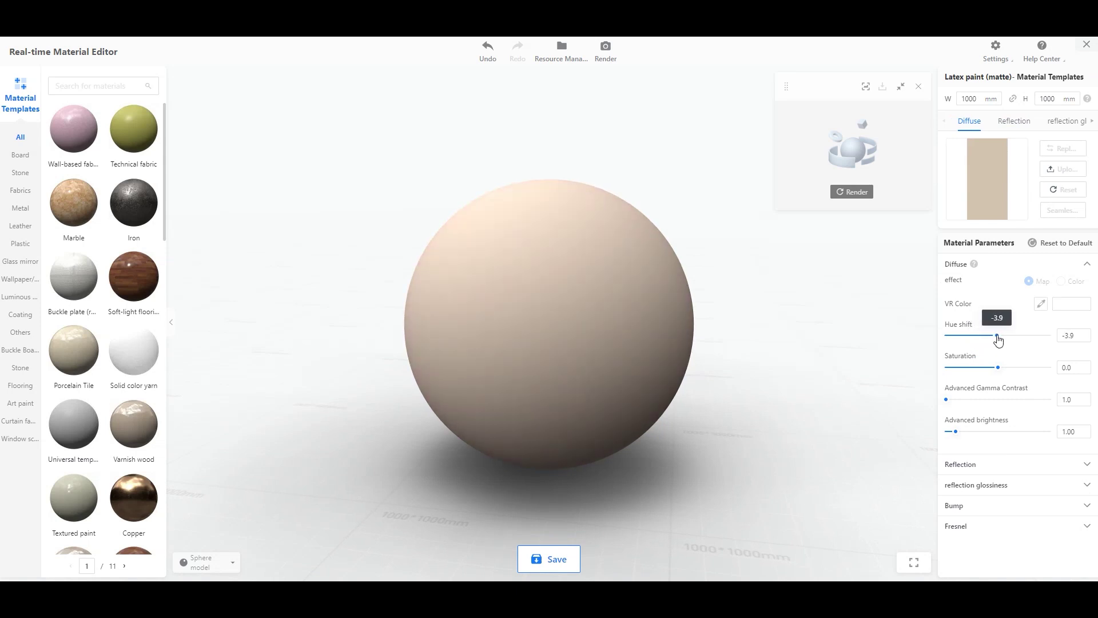
pyautogui.click(1033, 386)
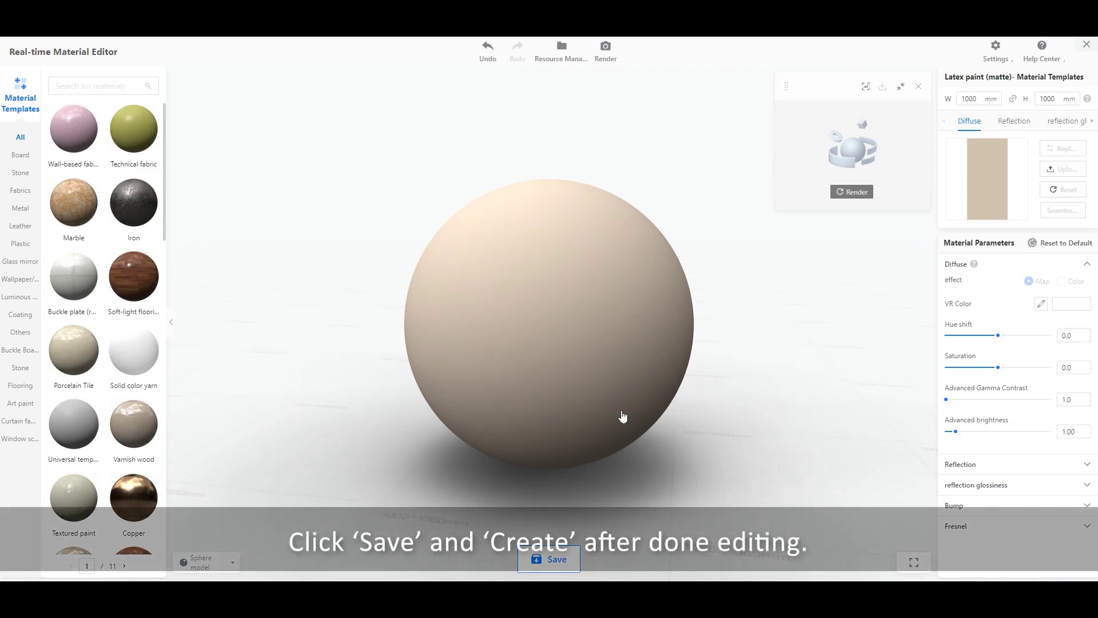
# - Save the material edits and create the material in the Main Product Catalog under Kitchen & Bath, Not classified
pyautogui.click(564, 558)
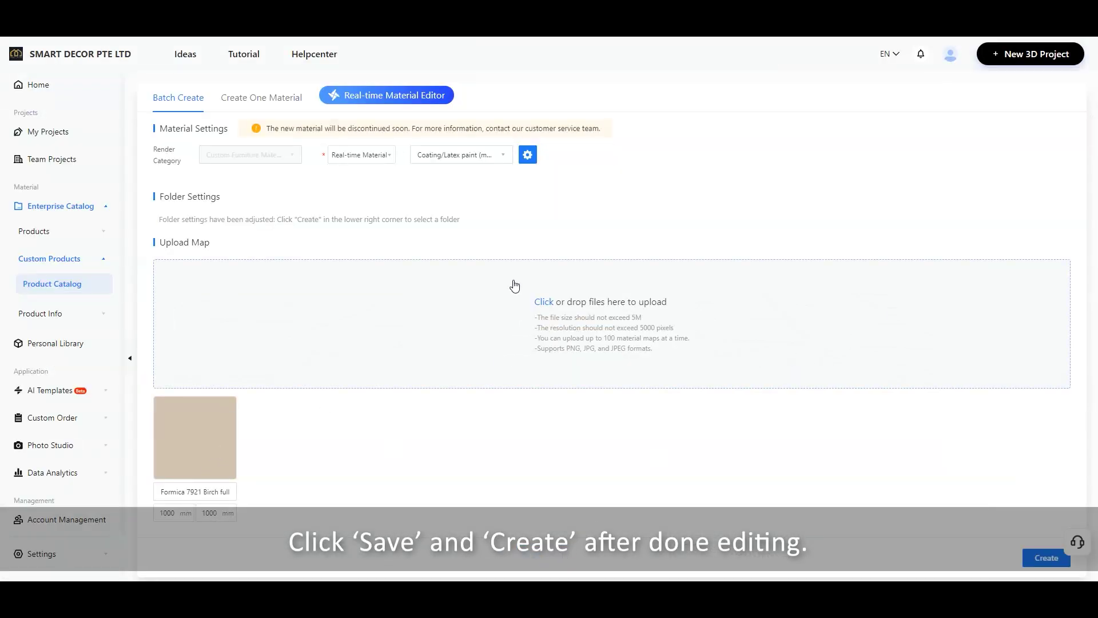
pyautogui.click(1044, 562)
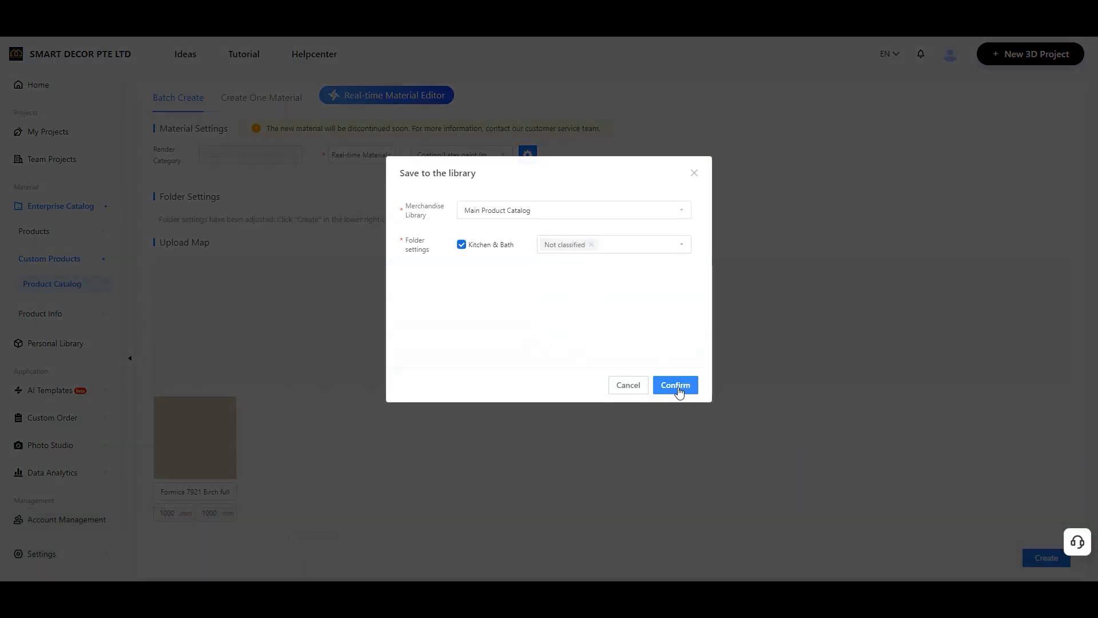
pyautogui.click(677, 386)
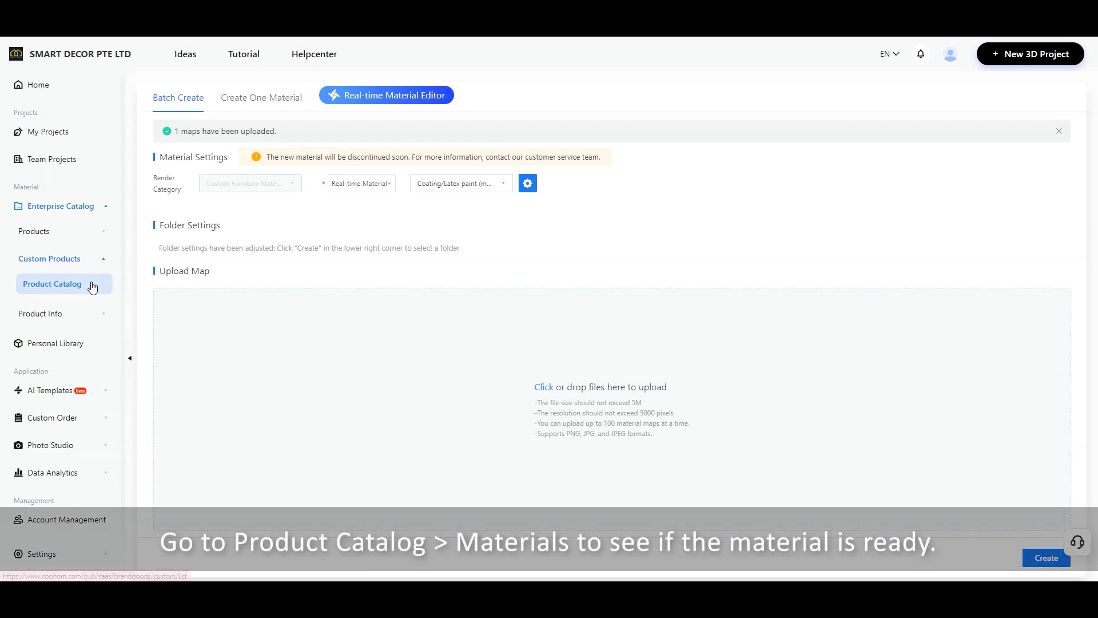
# - Return to the Product Catalog and check the Materials folder for the uploaded material
pyautogui.click(88, 284)
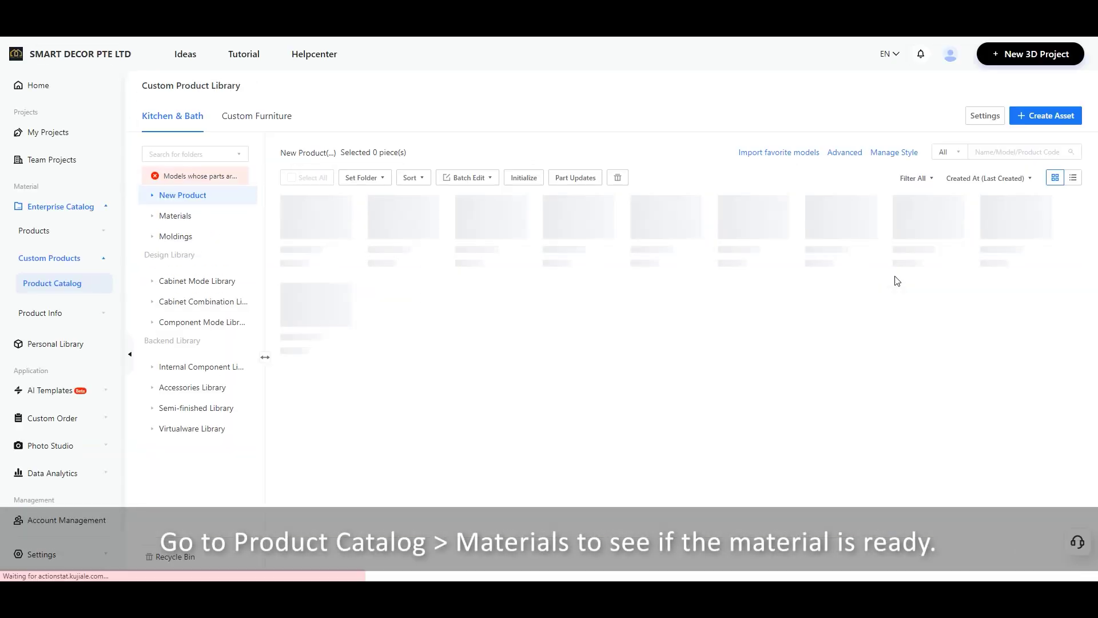
pyautogui.click(174, 216)
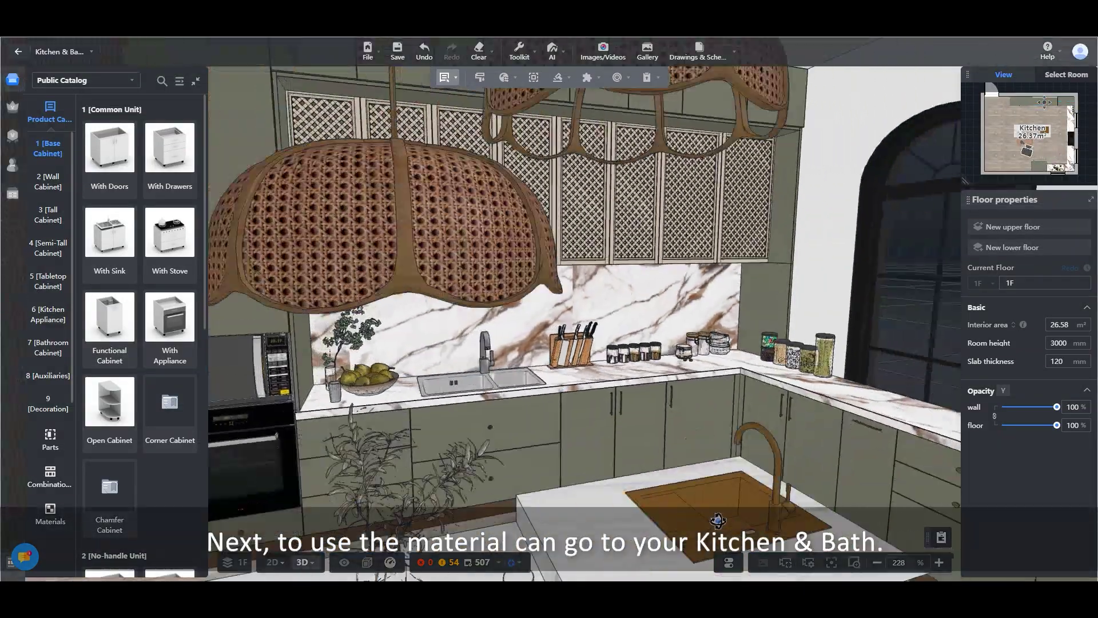
# - In the kitchen project, choose the Kitchen & Bath tool and open the Global style settings
pyautogui.moveTo(718, 521); pyautogui.dragTo(584, 524)
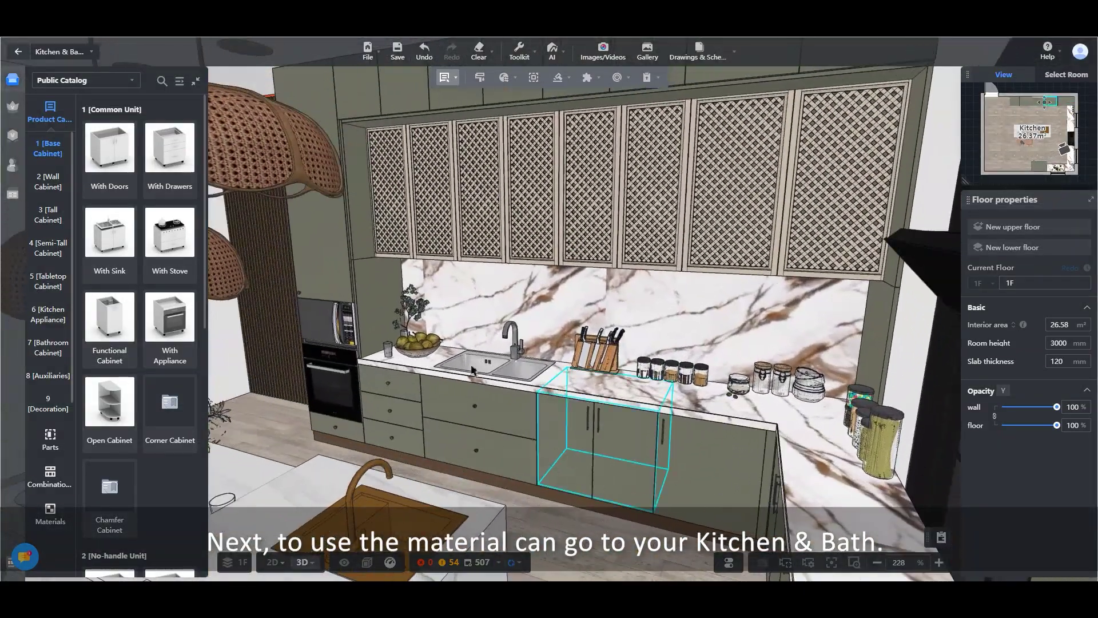
pyautogui.click(60, 52)
pyautogui.click(45, 96)
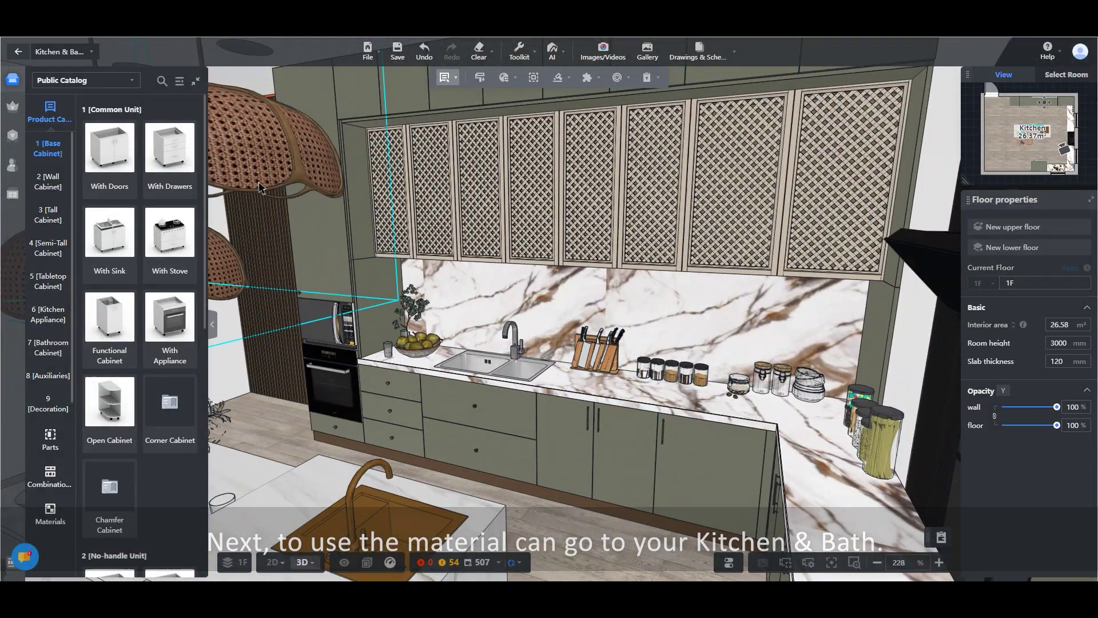
pyautogui.click(447, 77)
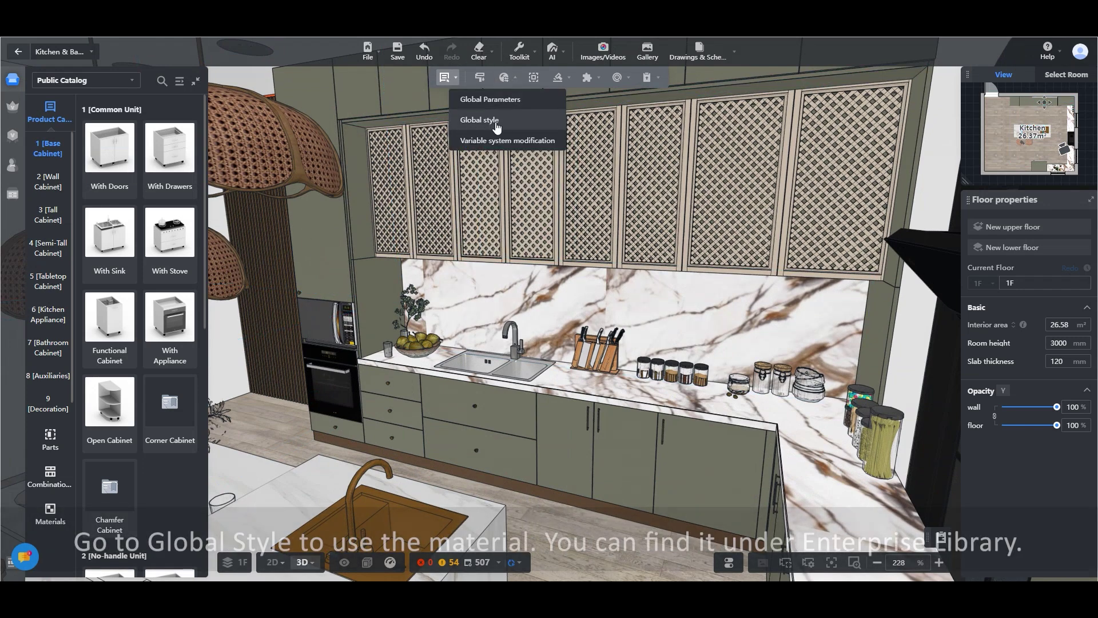
pyautogui.click(489, 122)
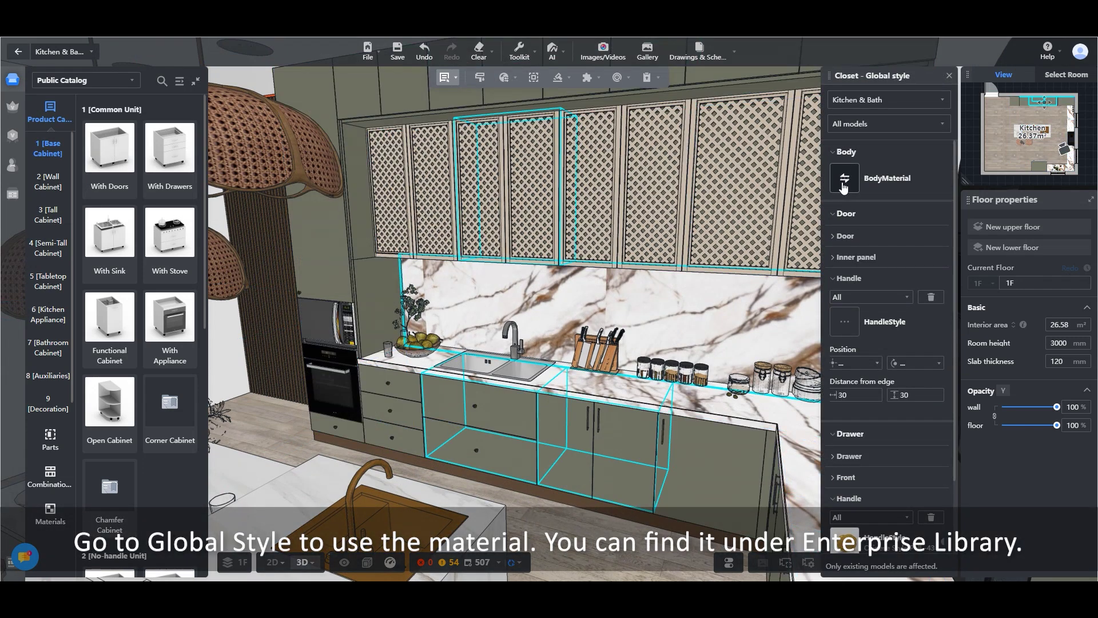
# - Apply Formica 7921 Birch full sheet from the Enterprise library as the body material of all models
pyautogui.click(845, 180)
pyautogui.click(740, 102)
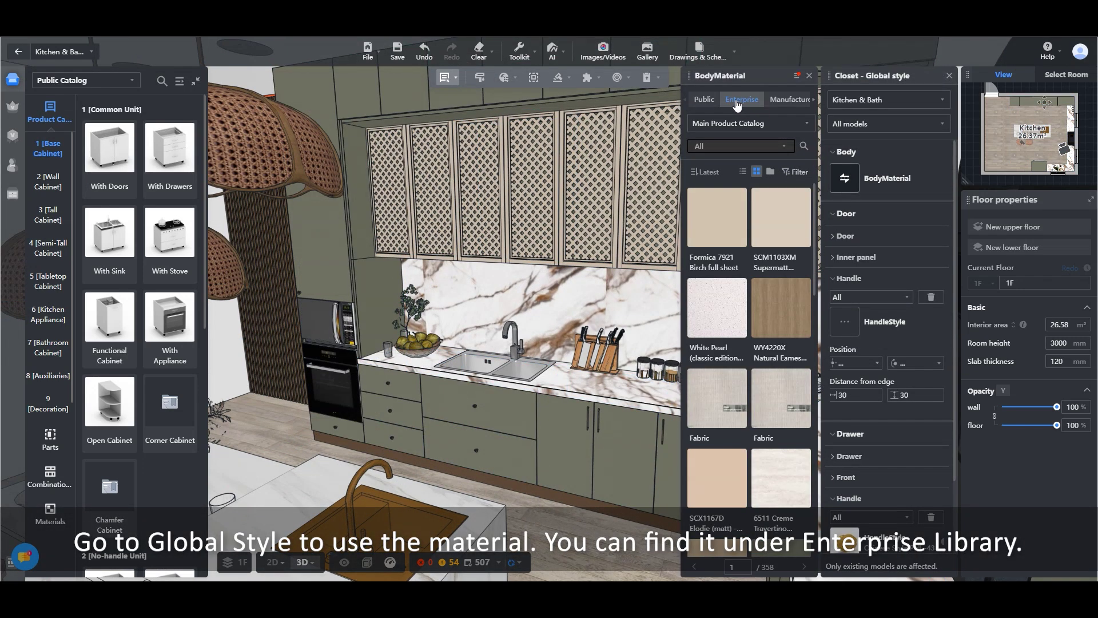
pyautogui.click(722, 229)
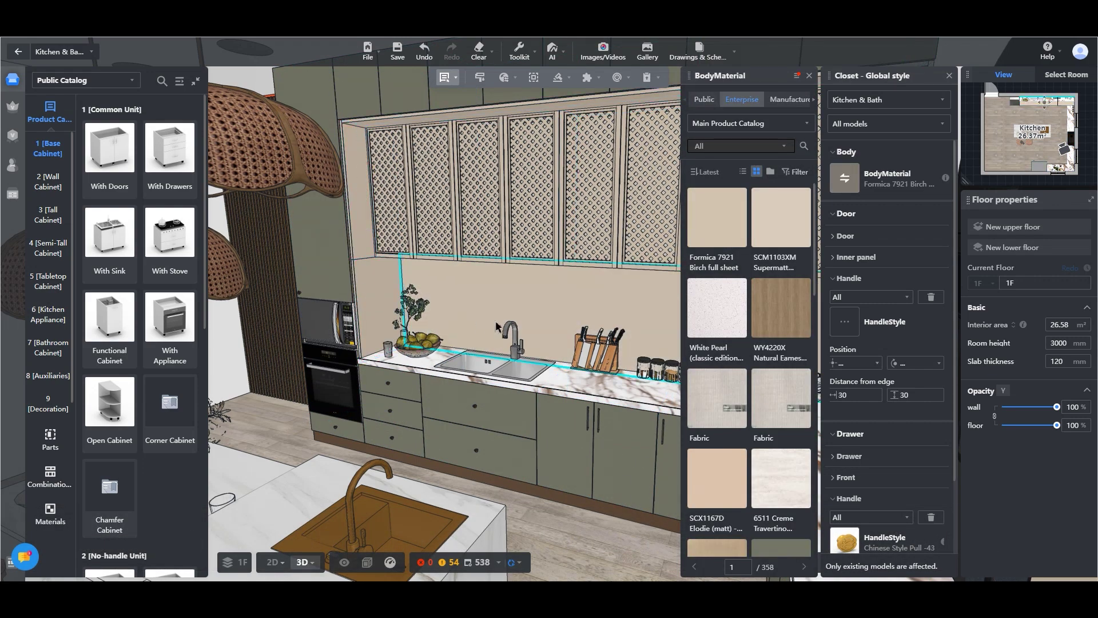
# - Apply Formica 7921 Birch full sheet from the Enterprise library as the door material of all models
pyautogui.click(838, 236)
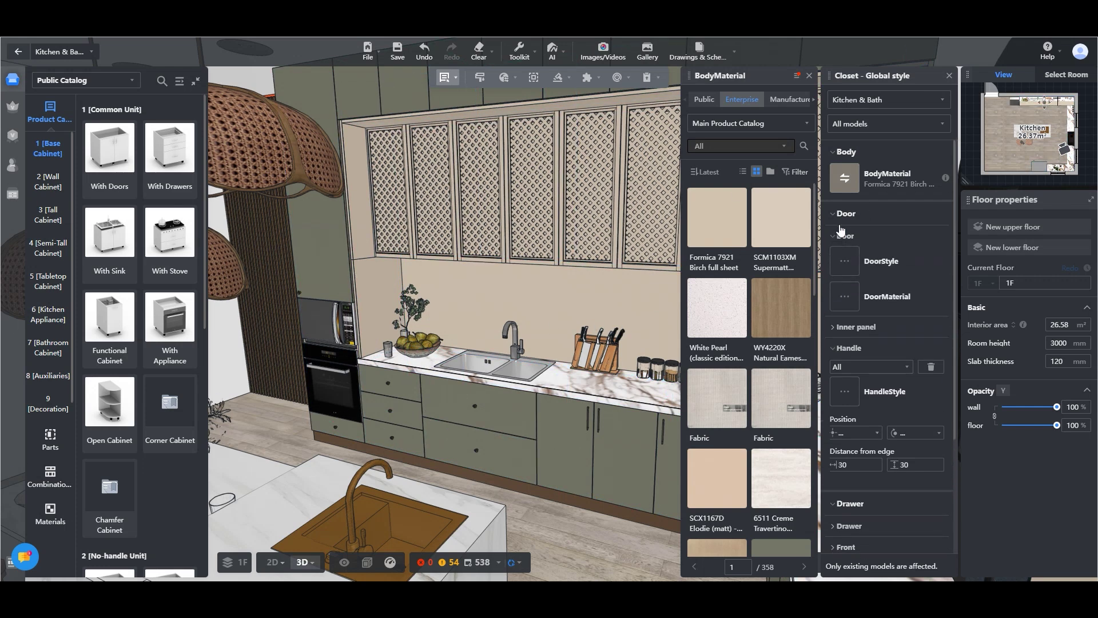
pyautogui.click(854, 299)
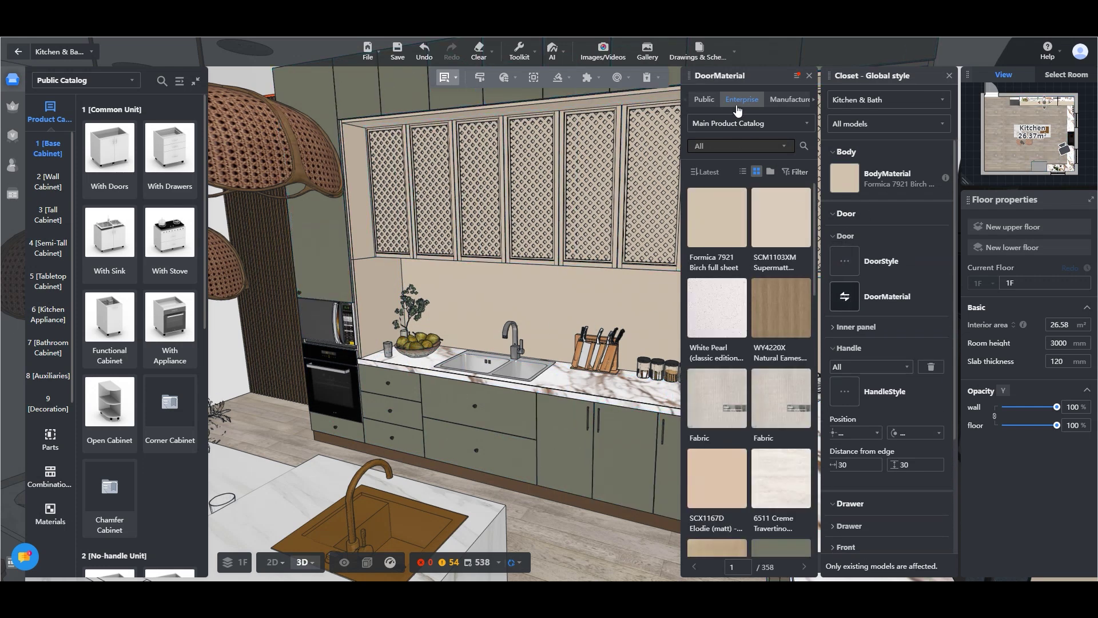
pyautogui.click(717, 307)
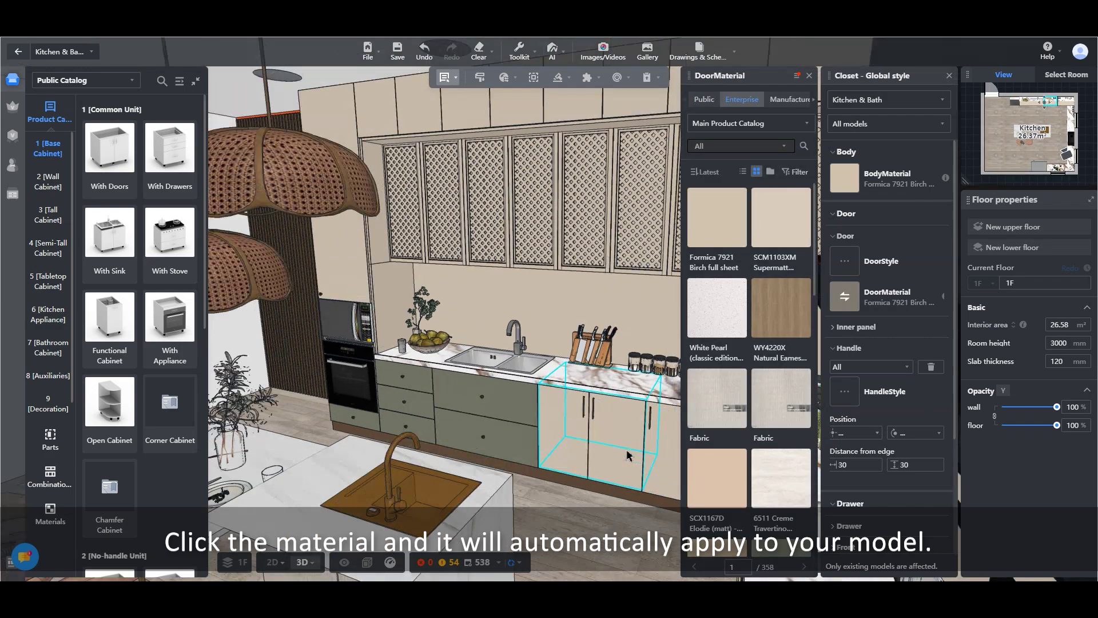
pyautogui.moveTo(627, 455); pyautogui.dragTo(715, 515)
pyautogui.scroll(-2, 531, 455)
pyautogui.moveTo(457, 454); pyautogui.dragTo(539, 457)
pyautogui.click(809, 75)
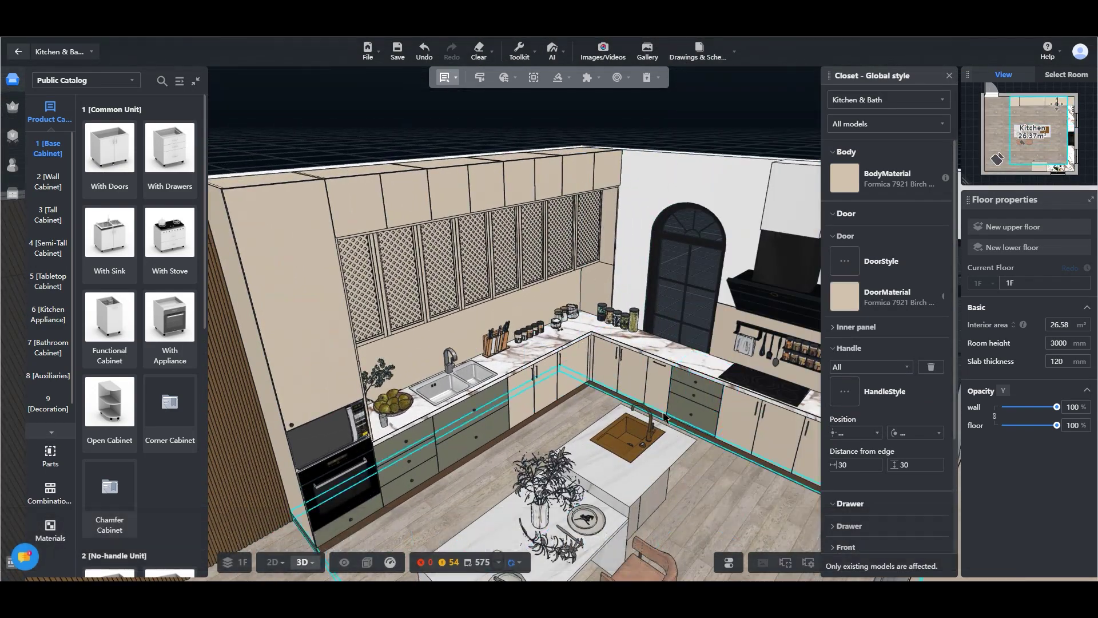
# - Use the Material Brush to copy the birch material onto the remaining green drawer fronts of the base cabinets
pyautogui.moveTo(522, 53)
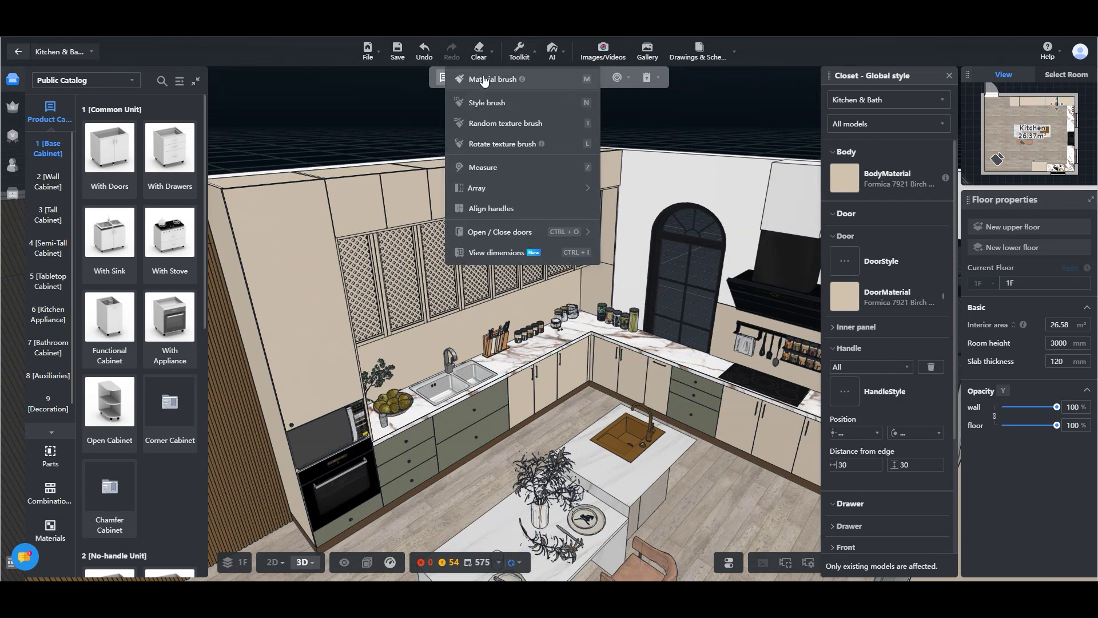
pyautogui.click(502, 84)
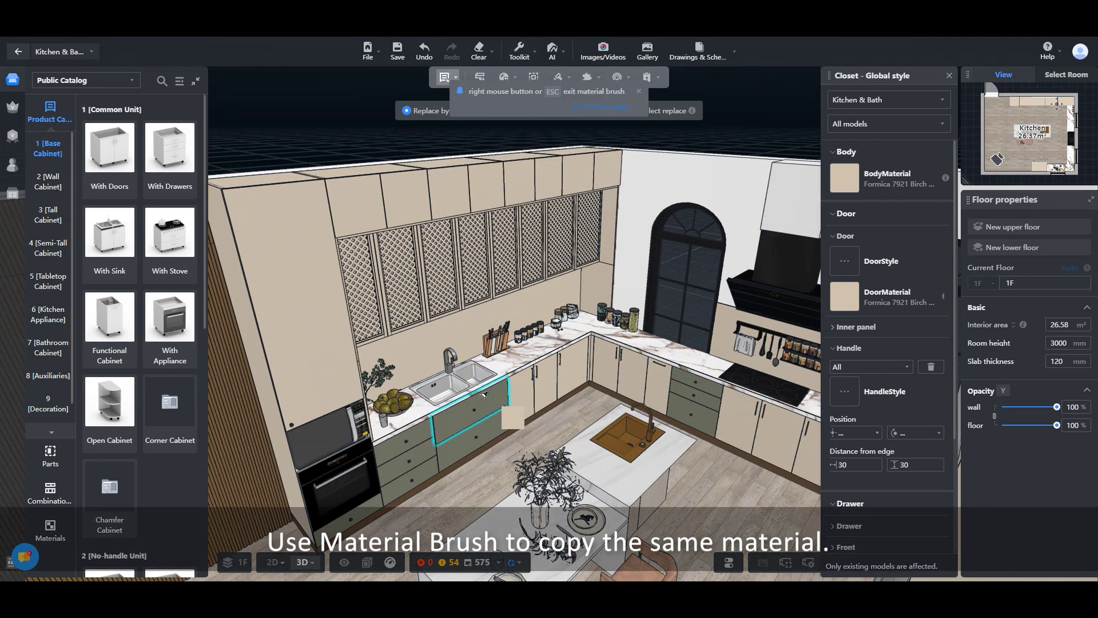
pyautogui.click(494, 422)
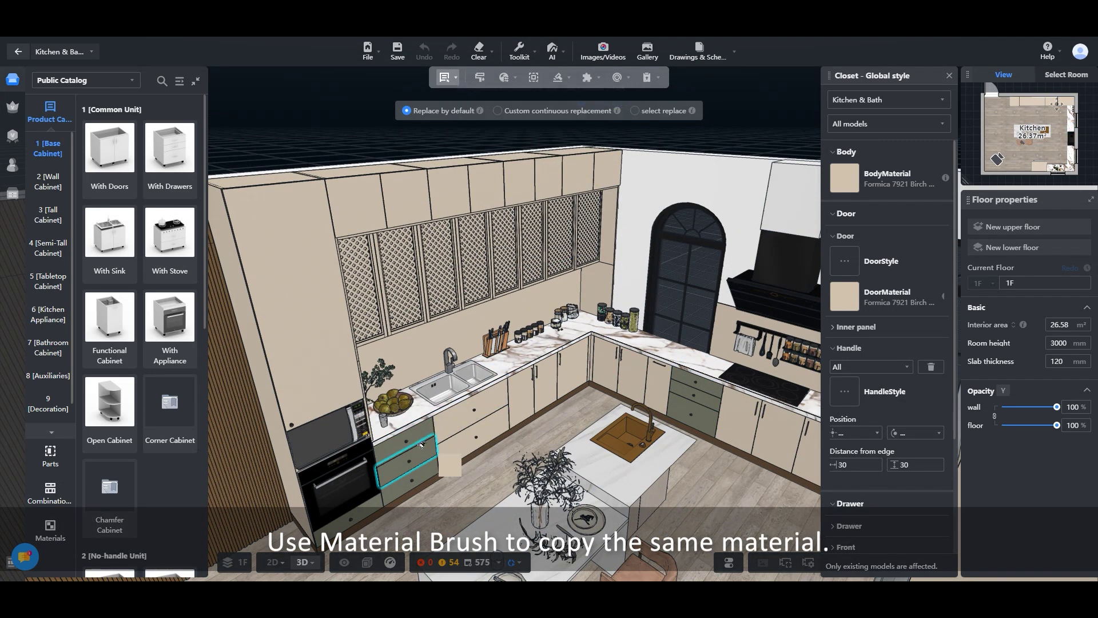
pyautogui.click(423, 464)
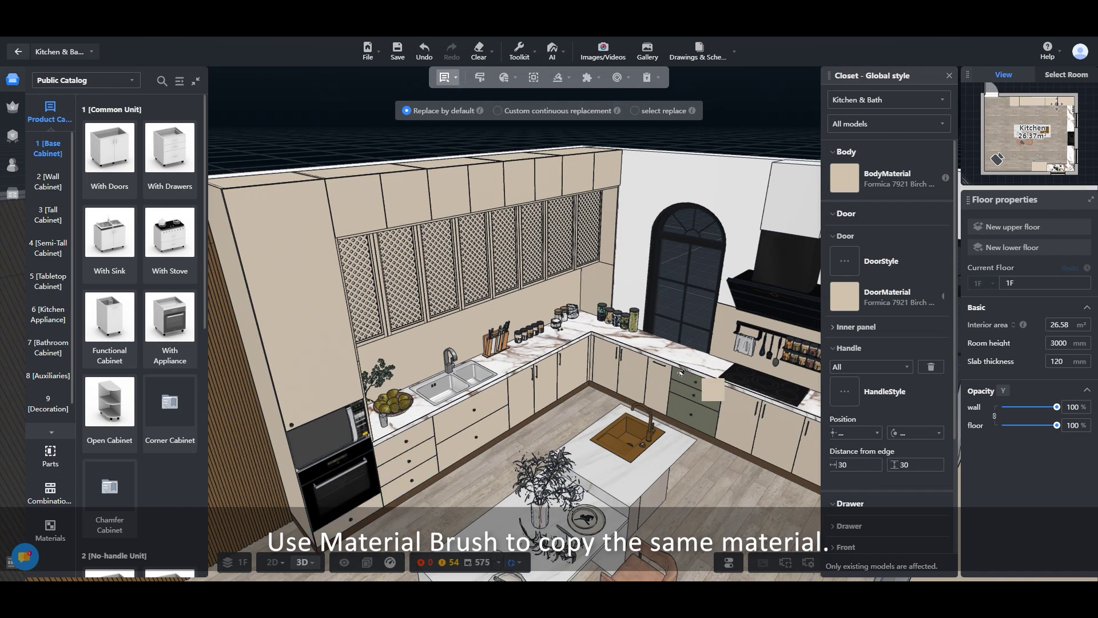
pyautogui.scroll(-2, 680, 416)
pyautogui.click(676, 396)
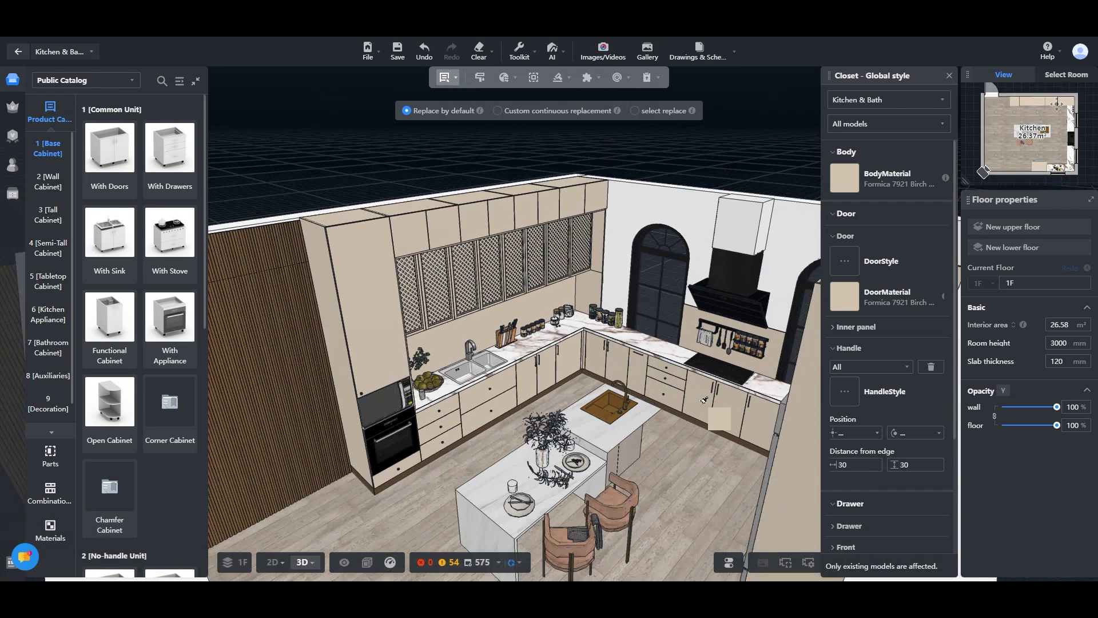
# - Copy the countertop's marble onto the backsplash with the Material Brush, and close the Global style settings
pyautogui.moveTo(699, 407); pyautogui.dragTo(886, 436)
pyautogui.scroll(-3, 801, 400)
pyautogui.moveTo(738, 360); pyautogui.dragTo(571, 406)
pyautogui.scroll(6, 544, 461)
pyautogui.moveTo(519, 52)
pyautogui.click(500, 81)
pyautogui.click(563, 375)
pyautogui.click(565, 329)
pyautogui.moveTo(640, 429)
pyautogui.mouseDown()
pyautogui.moveTo(537, 493)
pyautogui.moveTo(738, 485)
pyautogui.moveTo(670, 475)
pyautogui.mouseUp()
pyautogui.click(951, 76)
pyautogui.moveTo(435, 486); pyautogui.dragTo(686, 538)
pyautogui.scroll(-4, 686, 515)
pyautogui.scroll(3, 747, 478)
pyautogui.moveTo(747, 478); pyautogui.dragTo(455, 469)
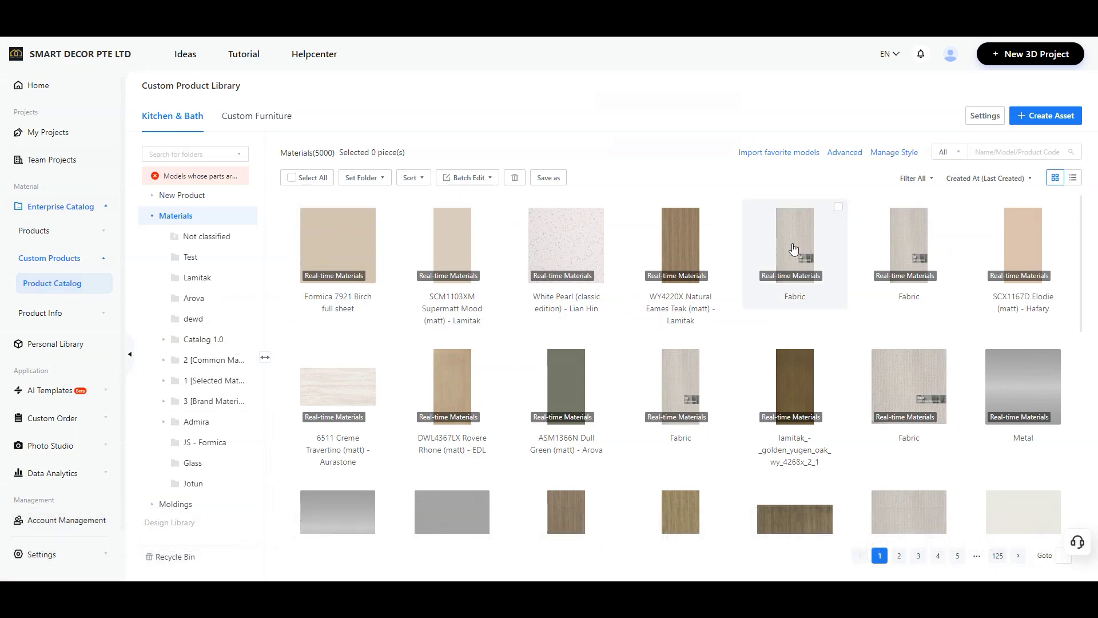
# - In the enterprise Product Catalog, create a new asset by uploading the Black+Quooker+Fusion+Hot+Tap file as a static model
pyautogui.click(1045, 115)
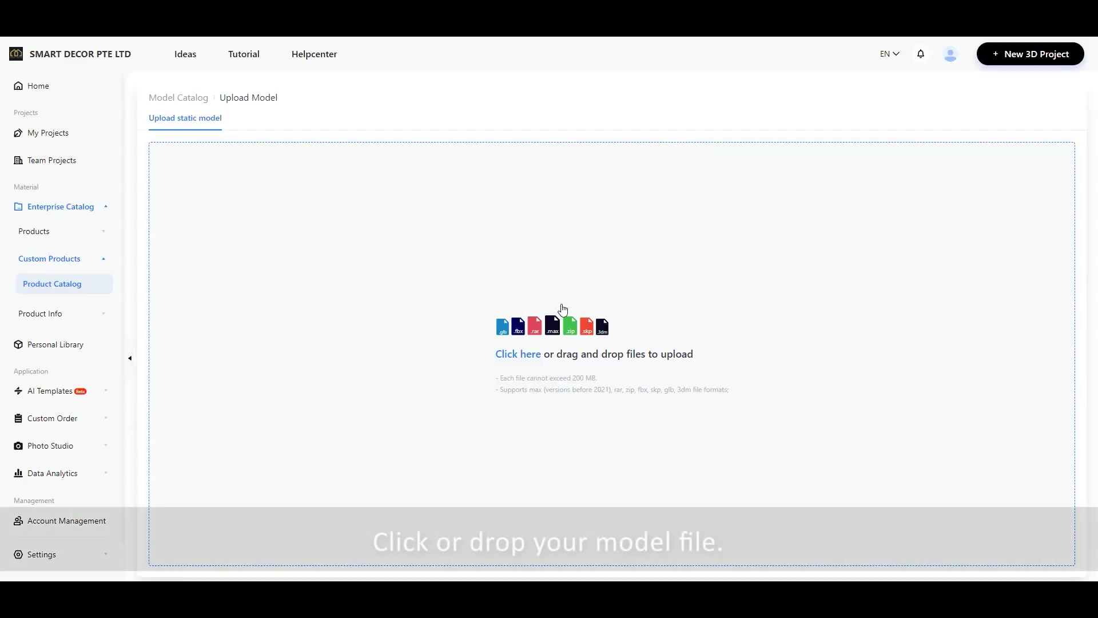
pyautogui.click(666, 372)
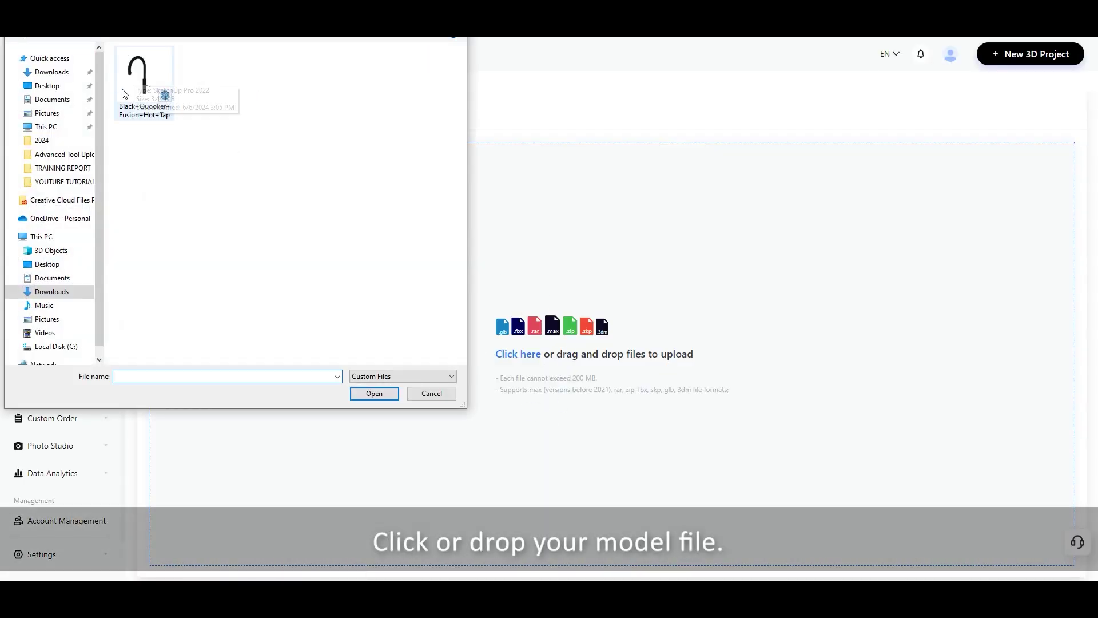
pyautogui.click(142, 86)
pyautogui.click(374, 393)
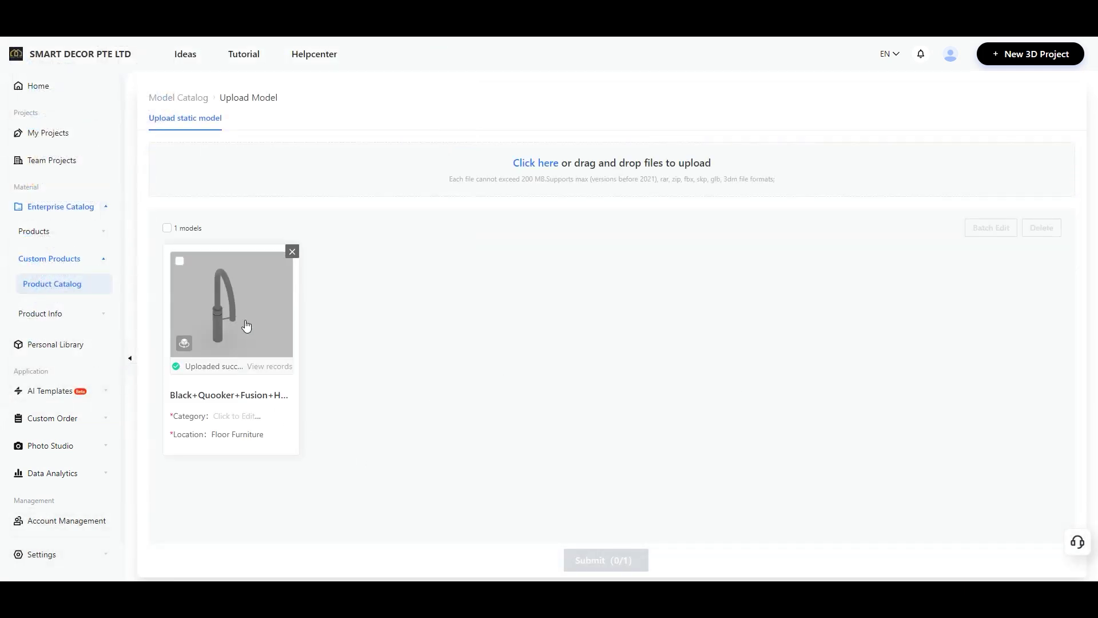
# - Set the tap model's category to Ornament, placement to none and folders to Furniture and Interim (WIP) Parts, and save the information
pyautogui.click(228, 417)
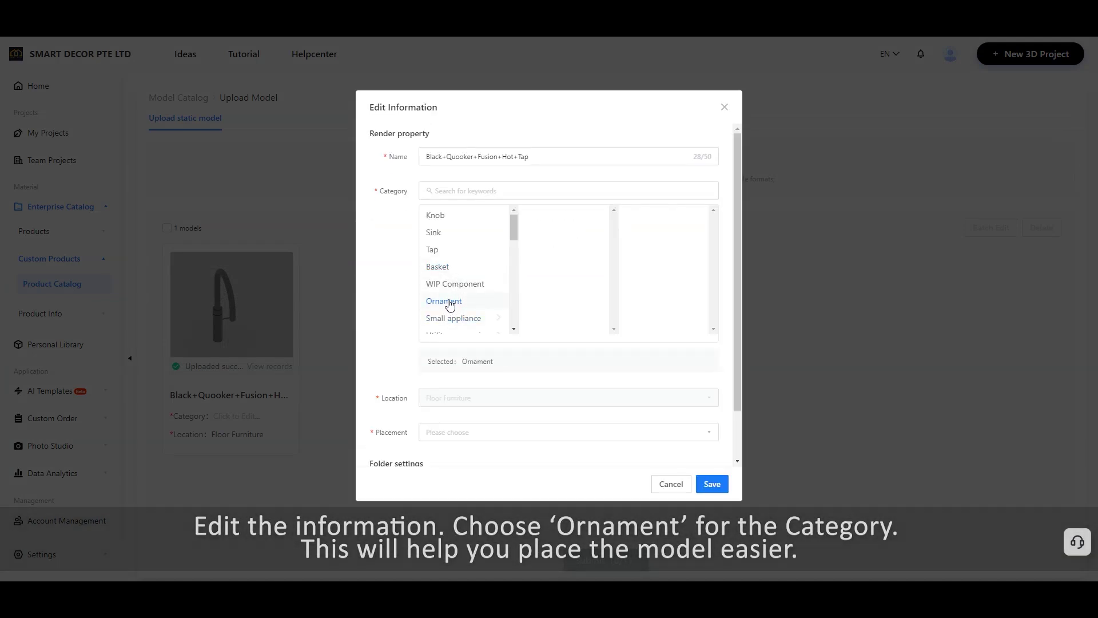
pyautogui.click(437, 438)
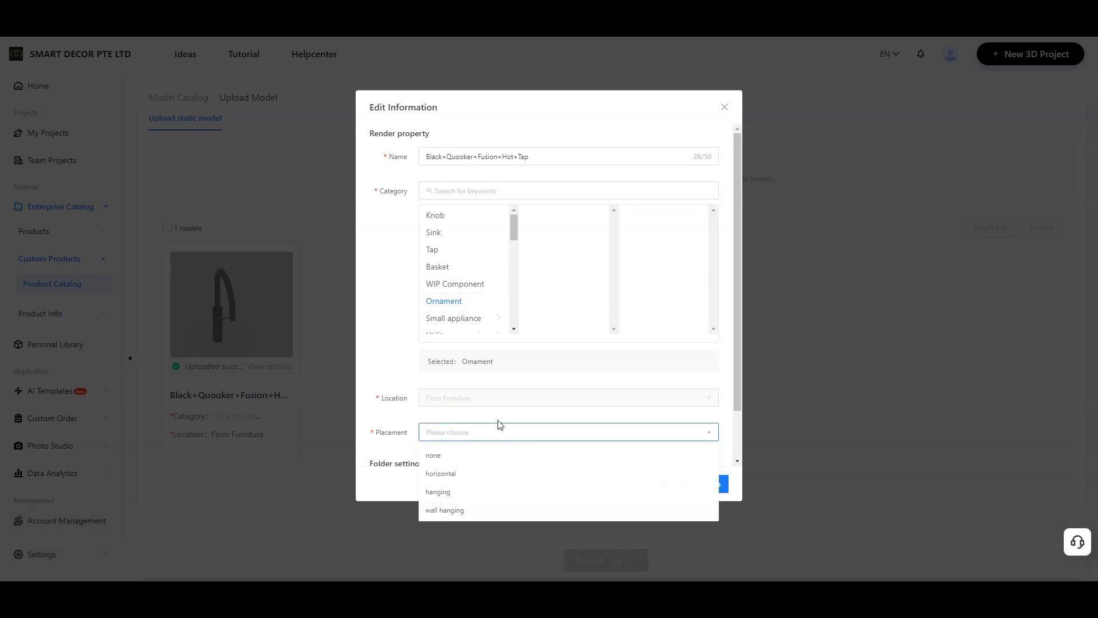
pyautogui.click(449, 456)
pyautogui.scroll(-1, 650, 416)
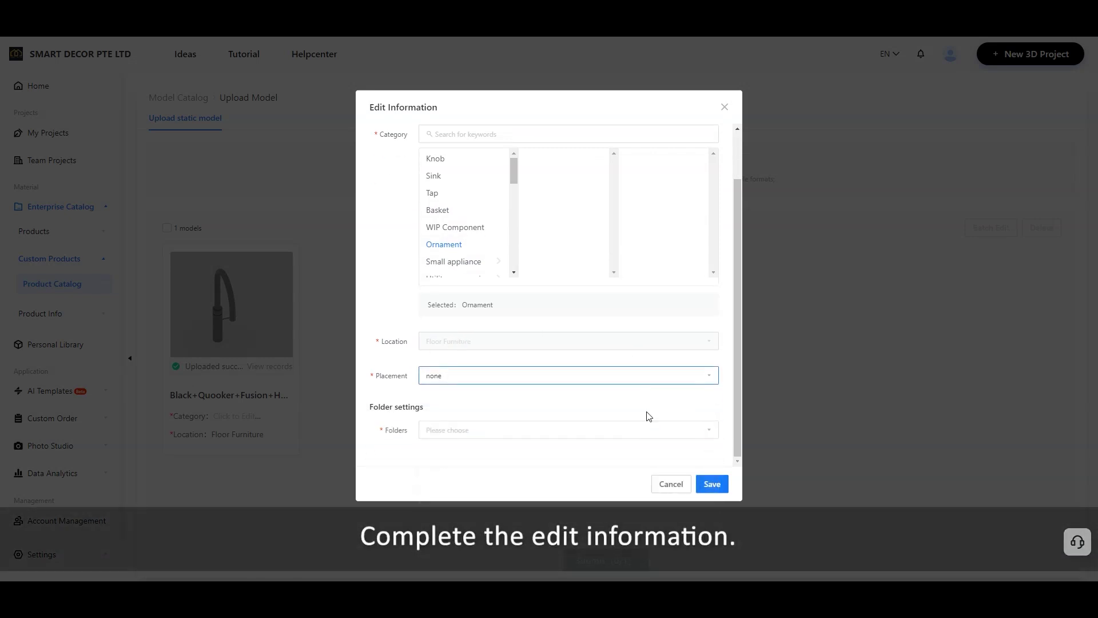
pyautogui.click(684, 430)
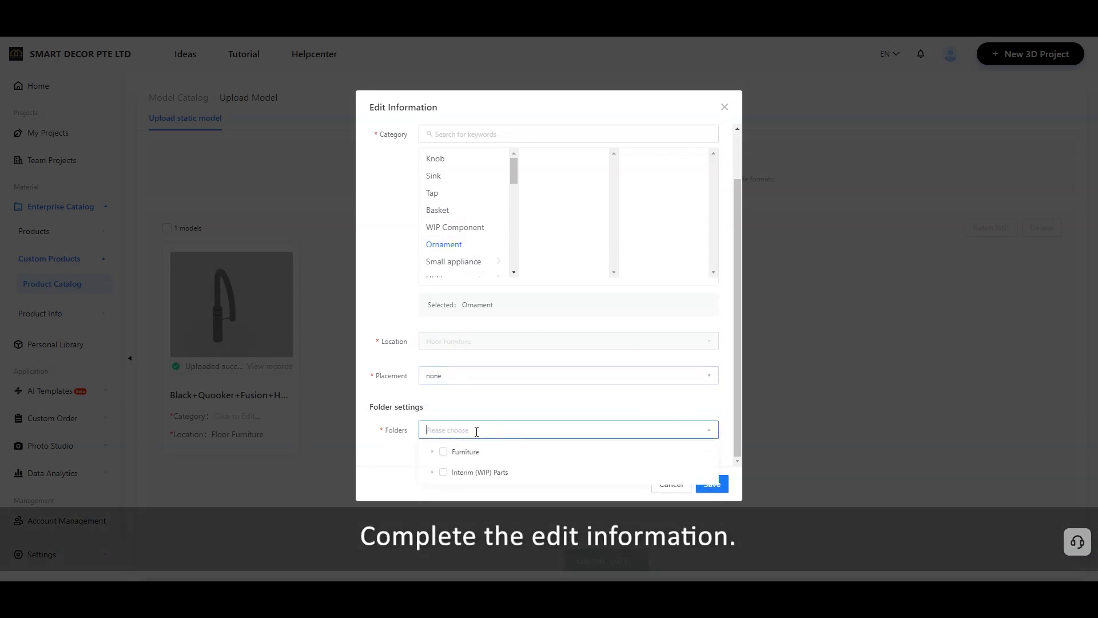
pyautogui.click(636, 437)
pyautogui.click(550, 435)
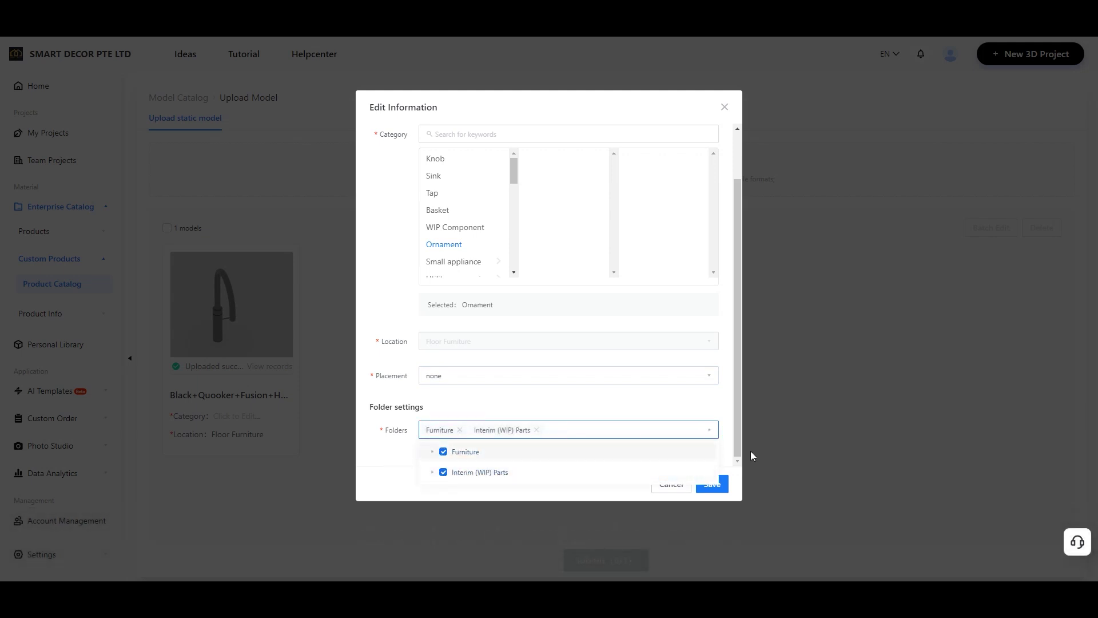
pyautogui.click(713, 485)
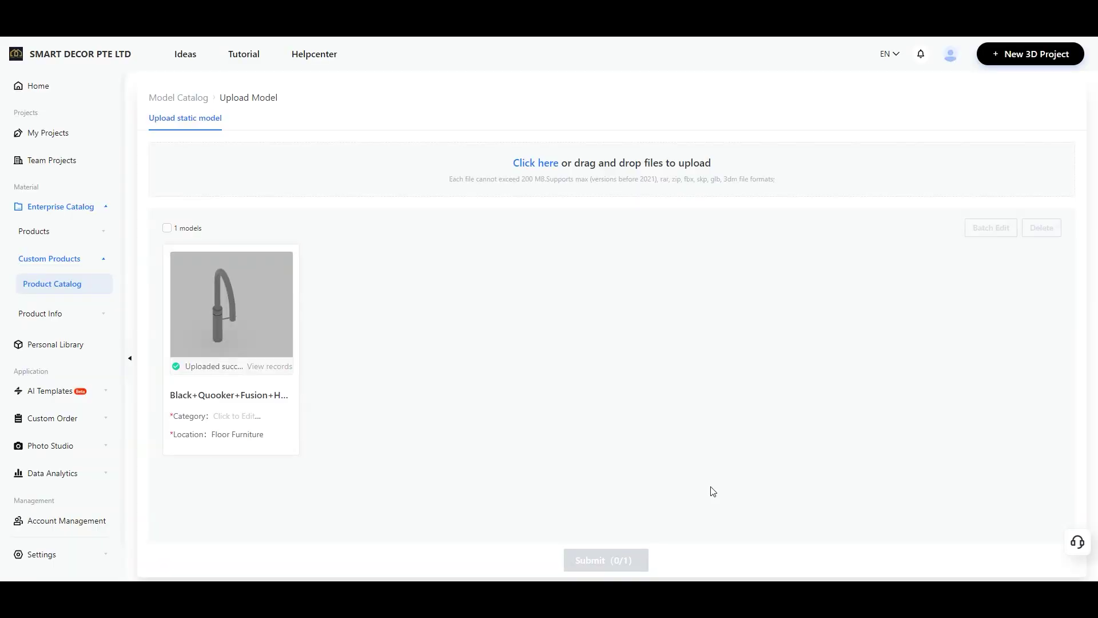
# - Submit the tap model and look for it in the Not classified folder of the Cabinet Mode Library
pyautogui.click(614, 562)
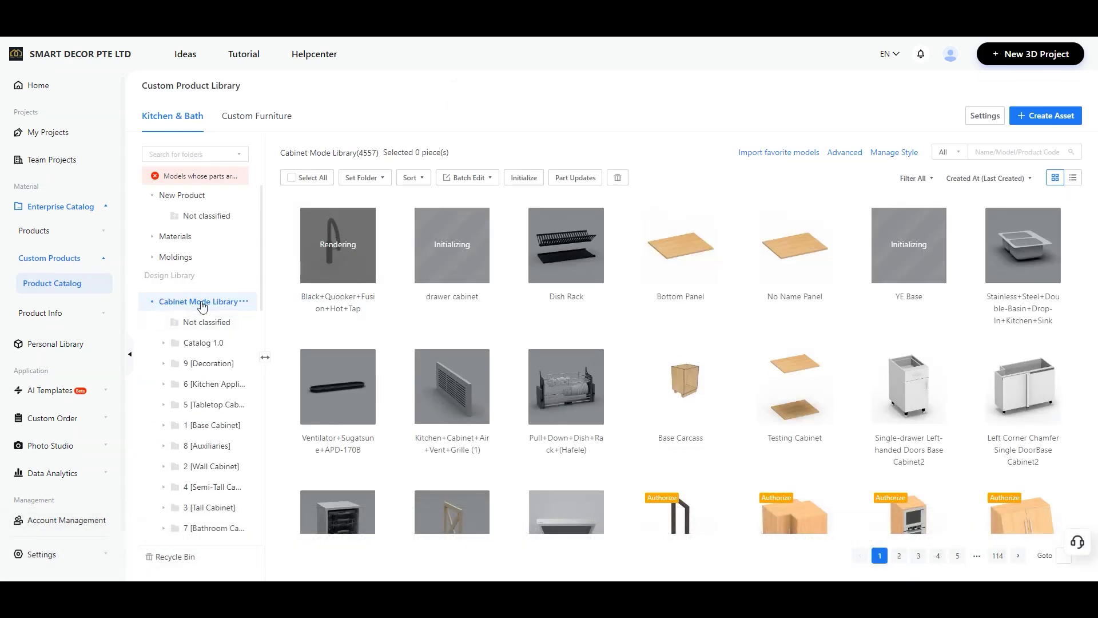
pyautogui.click(201, 325)
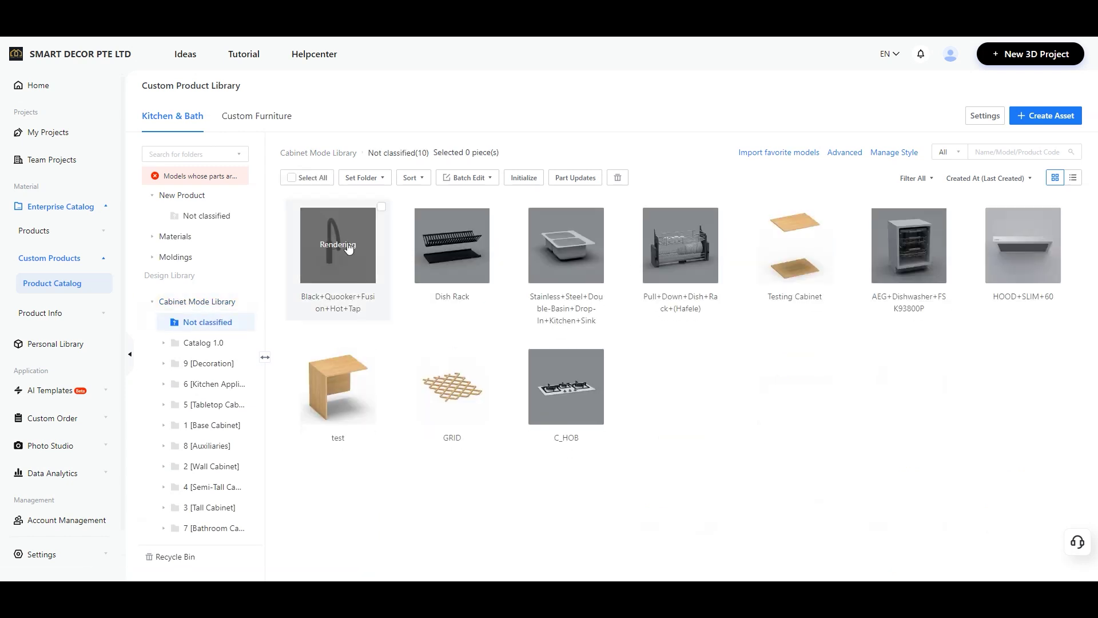
pyautogui.click(181, 308)
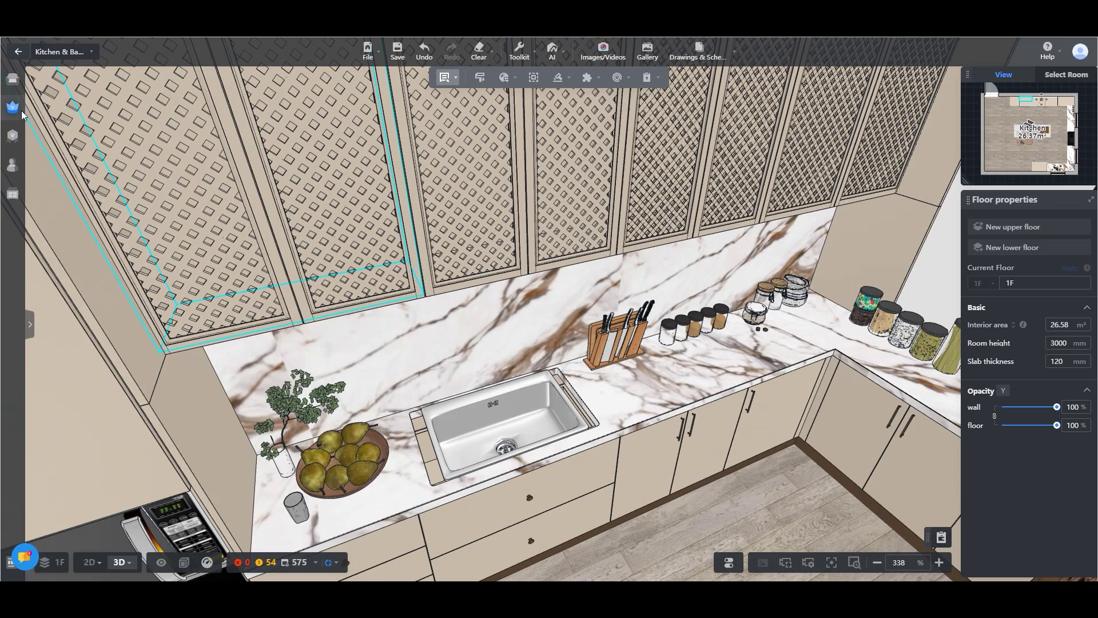
# - In the kitchen project, place Black+Quooker+Fusion+Hot+Tap from the Main Product Catalog's Product Catalogue in front of the sink
pyautogui.click(16, 109)
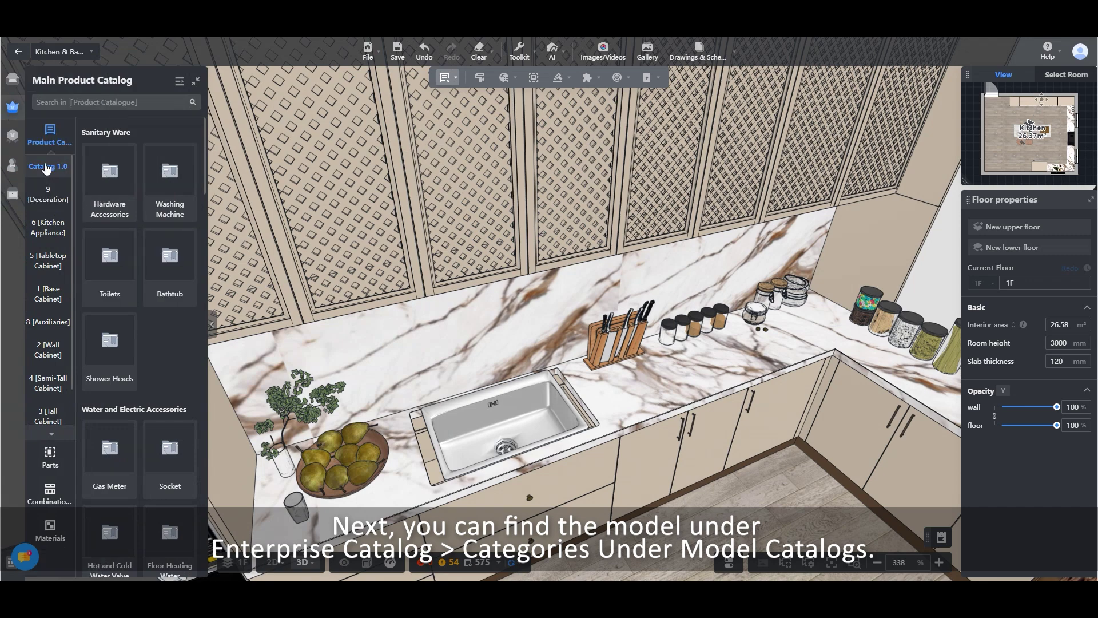
pyautogui.click(179, 85)
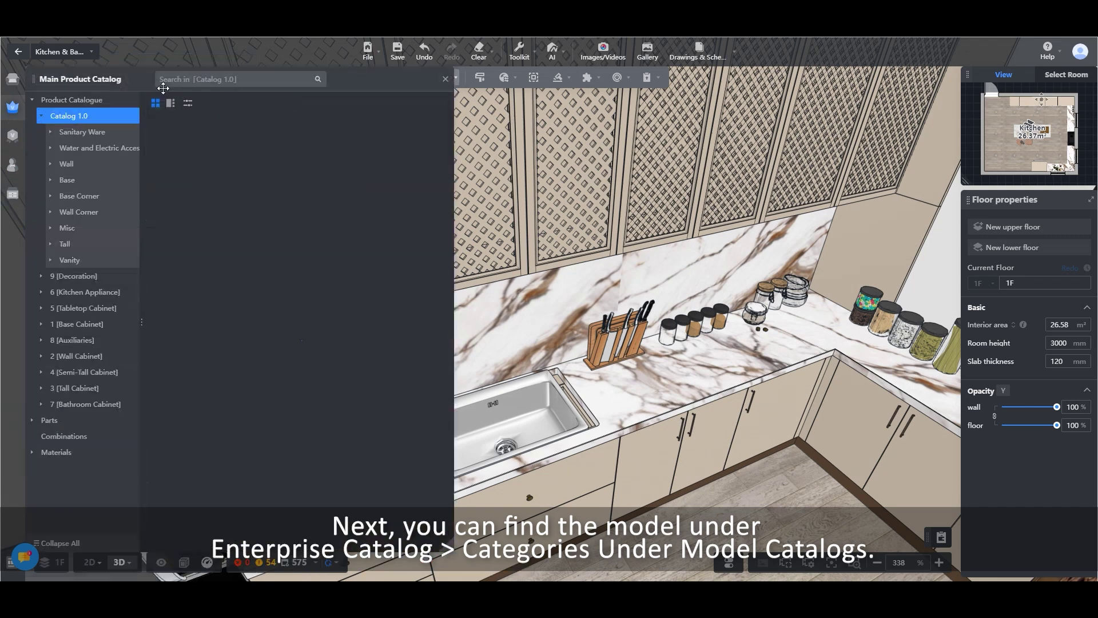
pyautogui.click(68, 102)
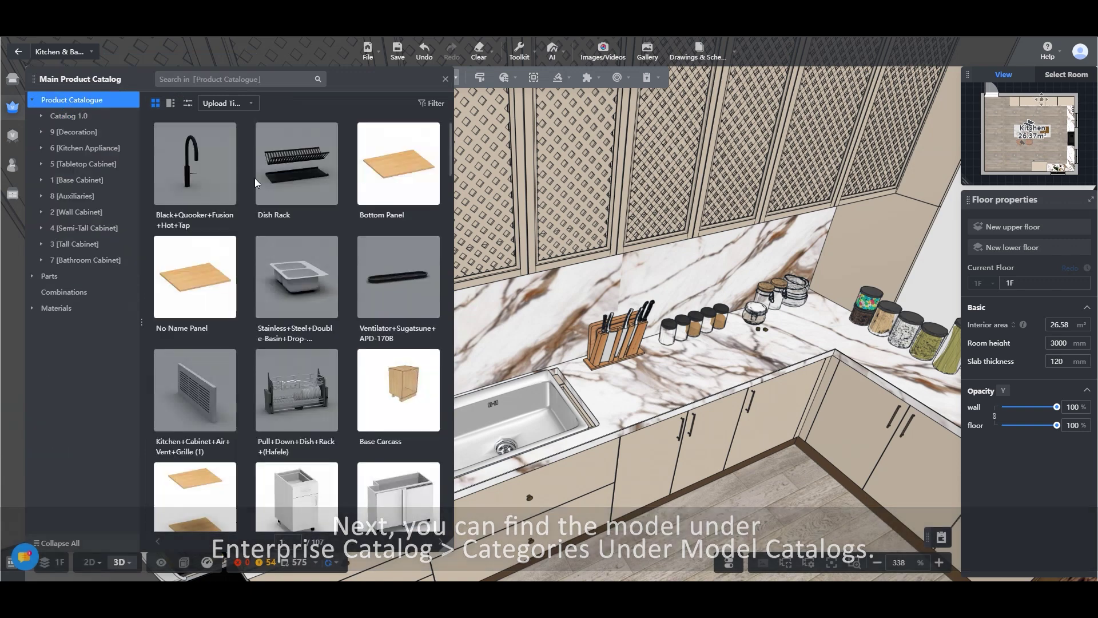
pyautogui.click(204, 164)
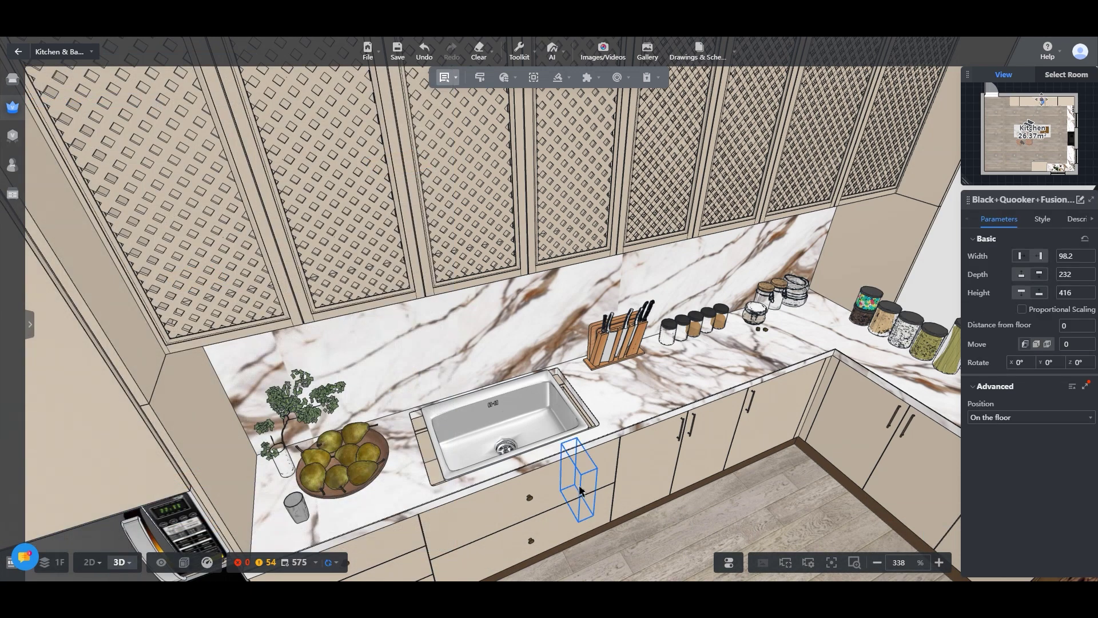
pyautogui.click(606, 457)
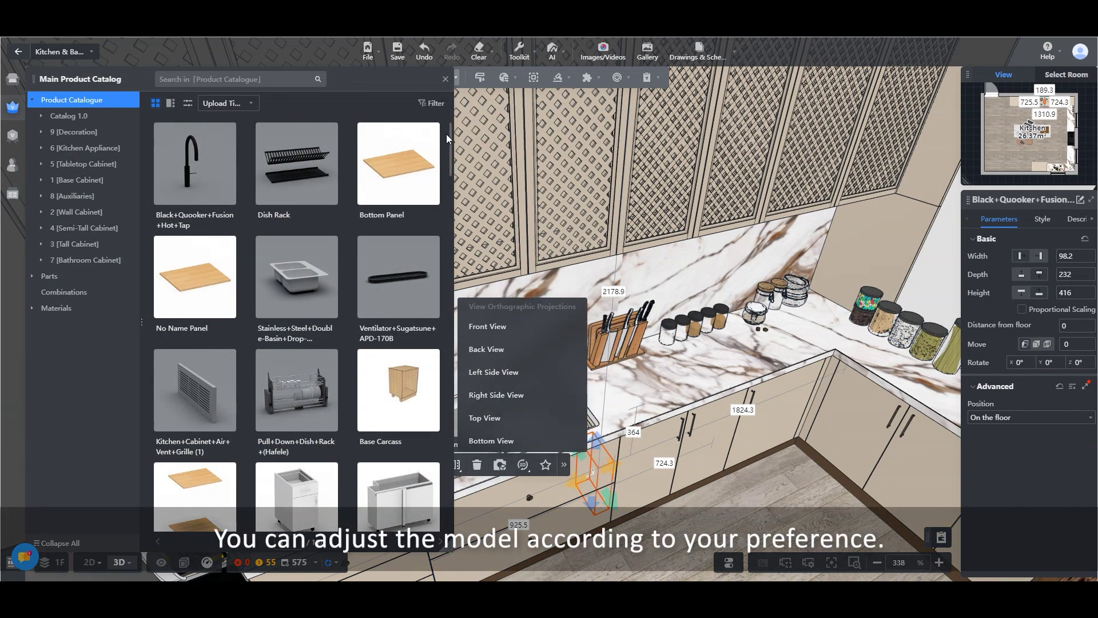
# - Close the expanded catalog and bring up the control modes for the placed tap
pyautogui.click(445, 80)
pyautogui.moveTo(408, 465)
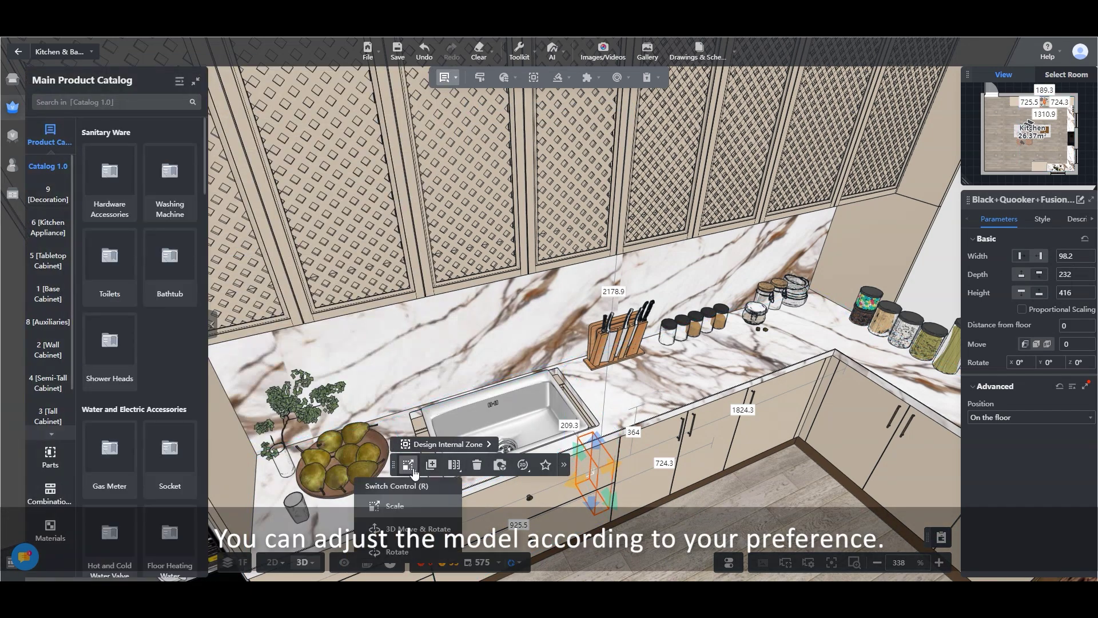